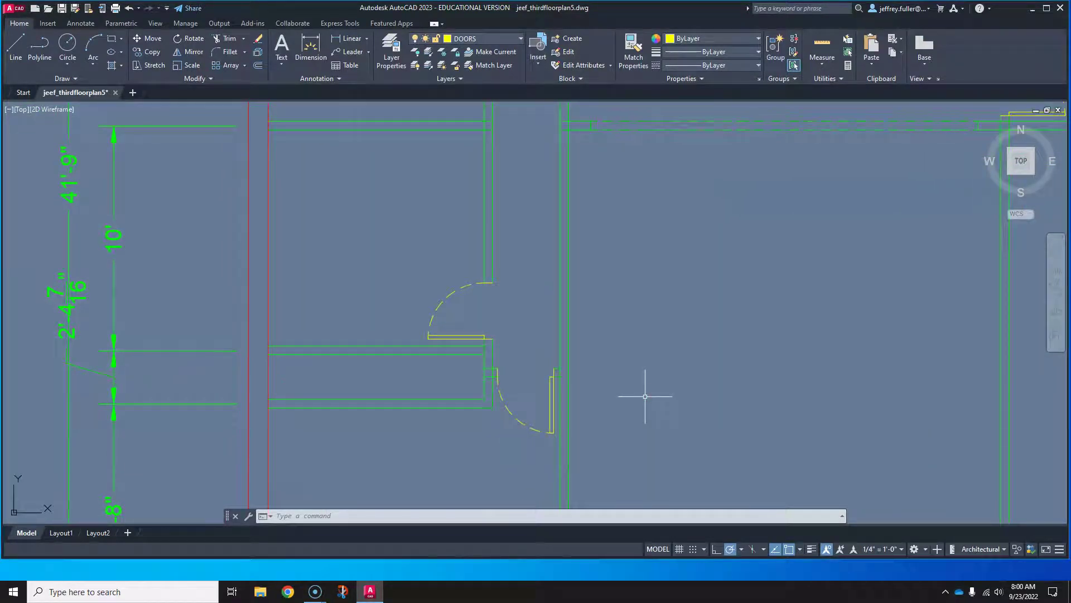
Step: Examine how the interior doors fit into the floor plan's walls, focusing on the hallway door and its jambs
middle_click_drag(669, 363, 545, 337)
scroll(484, 293, "down", 6)
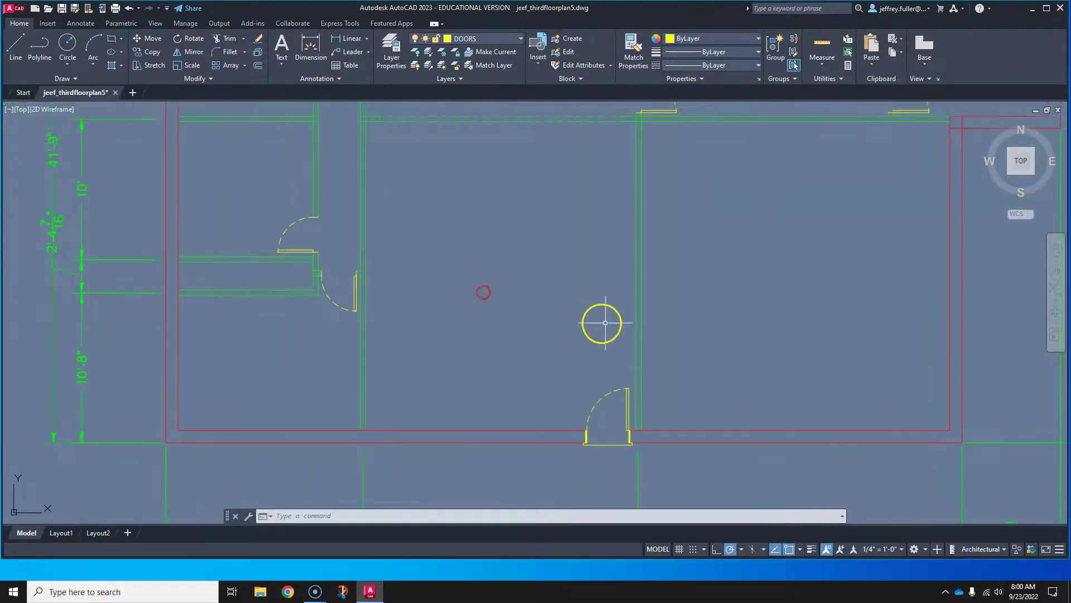
middle_click_drag(607, 323, 734, 368)
scroll(492, 348, "up", 8)
middle_click_drag(488, 348, 571, 404)
middle_click_drag(533, 312, 587, 355)
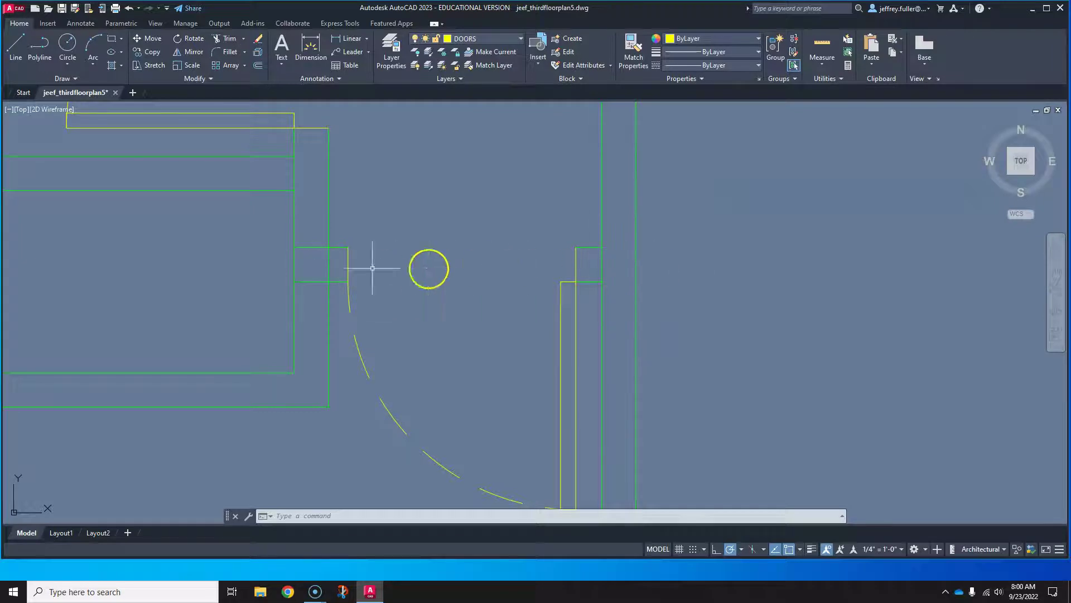
scroll(512, 275, "down", 5)
middle_click_drag(497, 376, 404, 373)
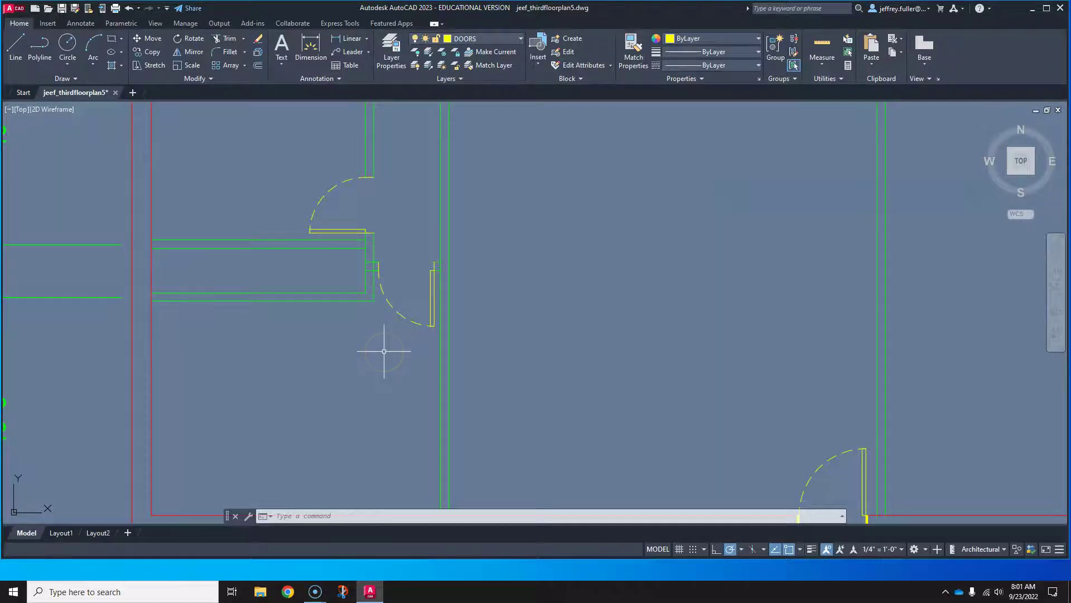
scroll(389, 356, "up", 4)
middle_click_drag(403, 344, 421, 392)
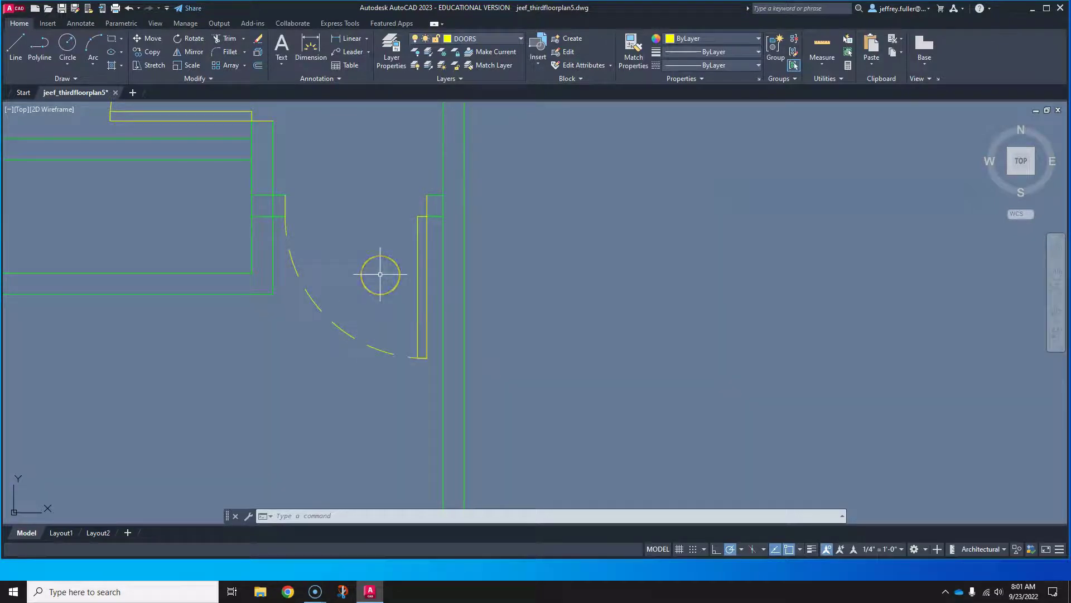
Step: Measure the hallway door's opening, leaf and jambs, and those of the standalone door symbol outside the plan
left_click(823, 50)
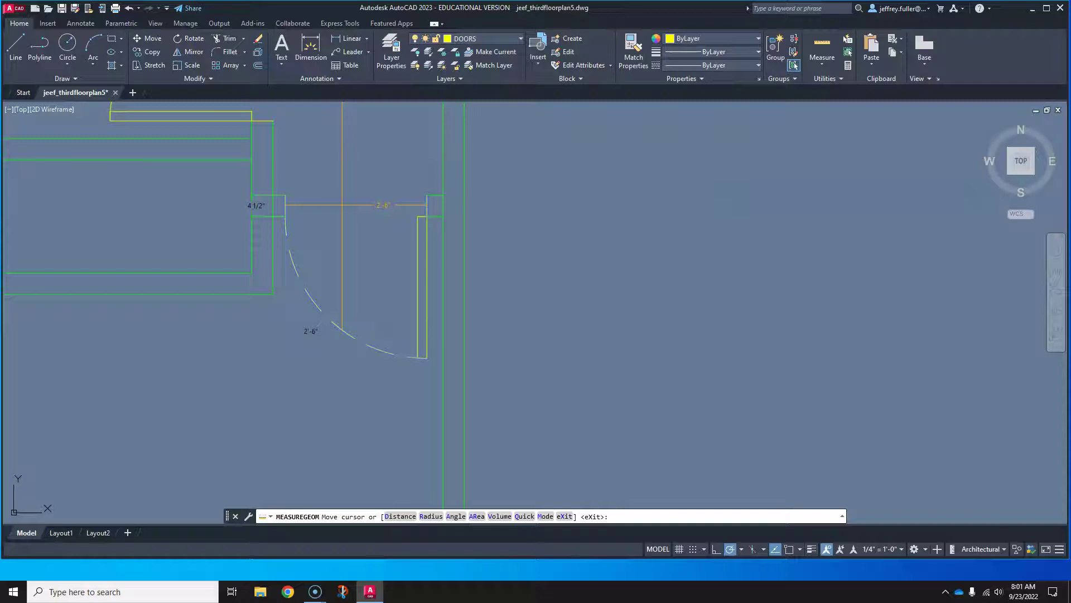
left_click(349, 205)
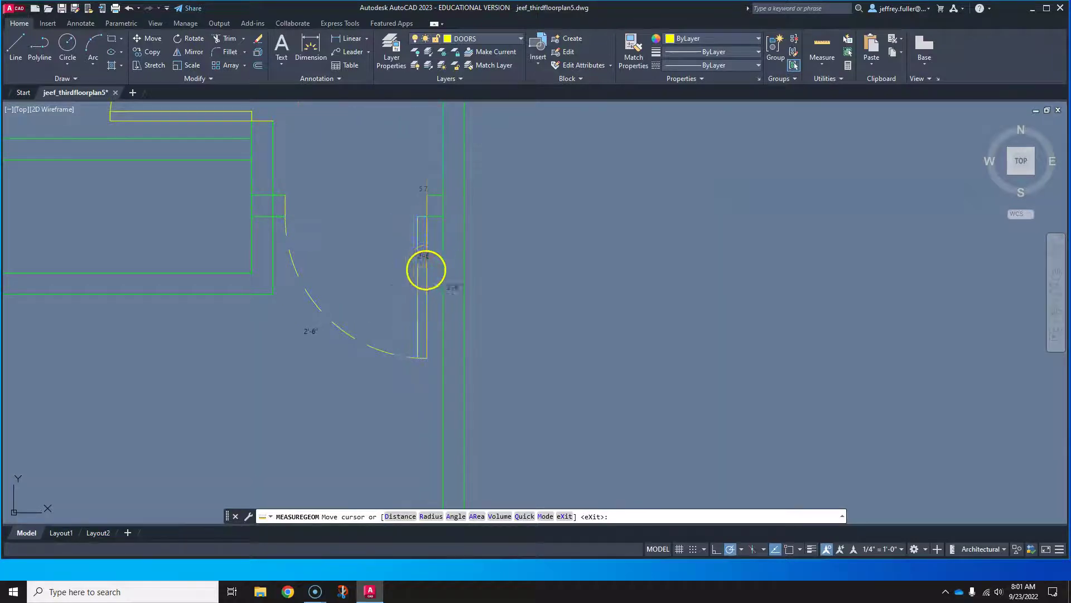
scroll(428, 382, "down", 8)
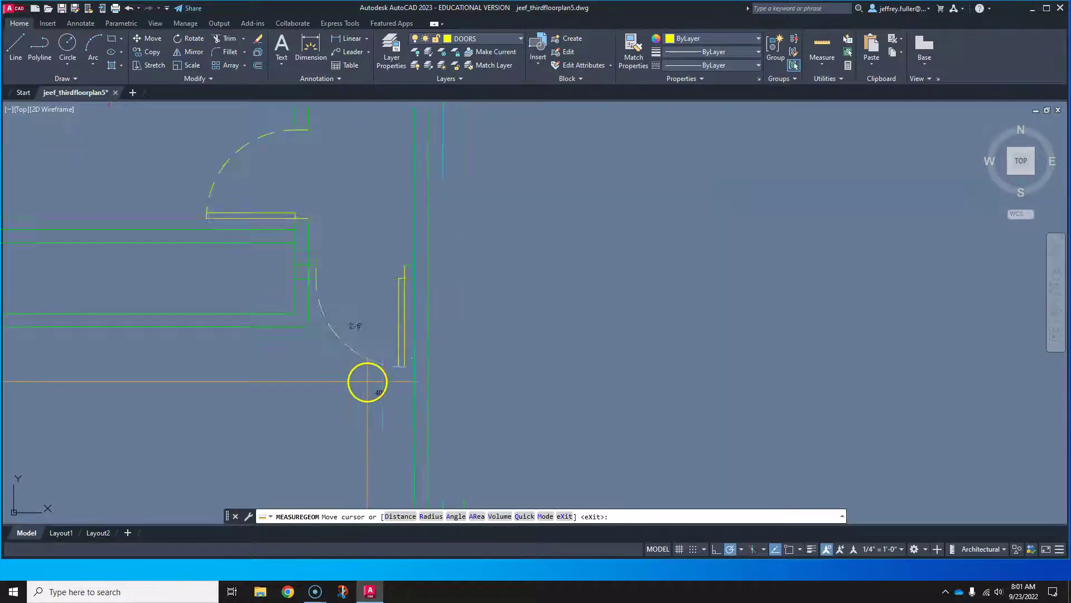
mouse_move(433, 342)
middle_mouse_down()
mouse_move(305, 385)
mouse_move(240, 381)
mouse_move(343, 308)
mouse_move(506, 331)
mouse_move(411, 337)
mouse_move(362, 437)
middle_mouse_up()
scroll(423, 323, "up", 3)
scroll(433, 366, "down", 1)
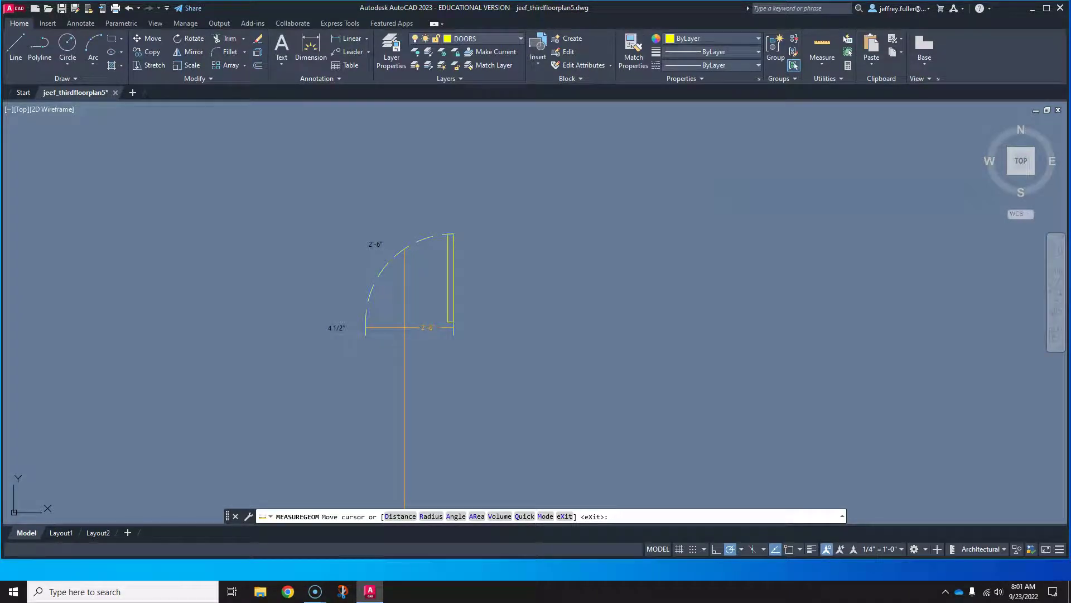
key("Escape")
middle_click_drag(603, 366, 500, 375)
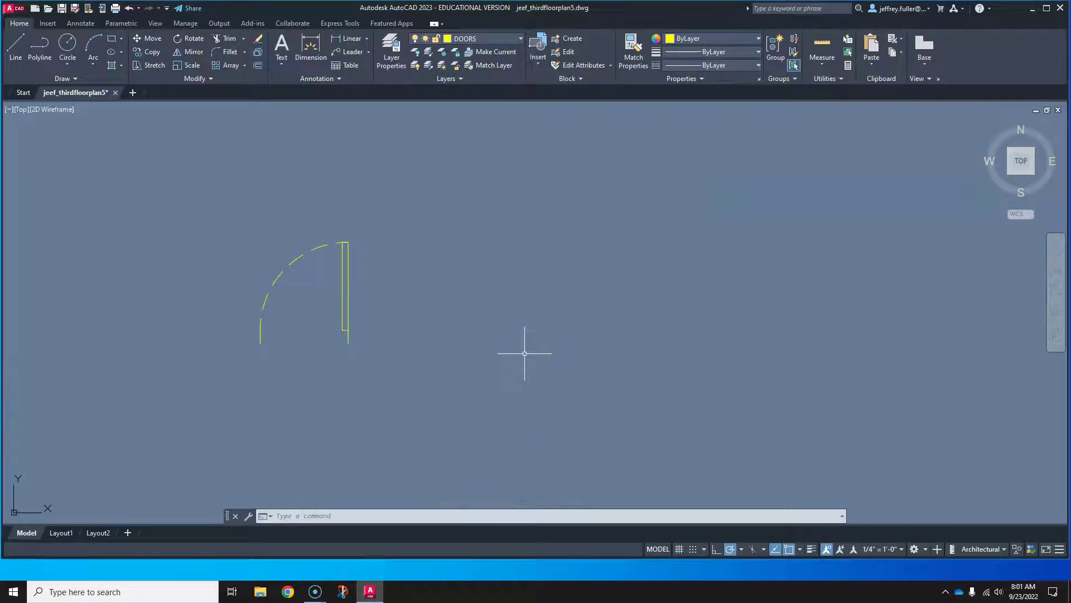
left_click(551, 304)
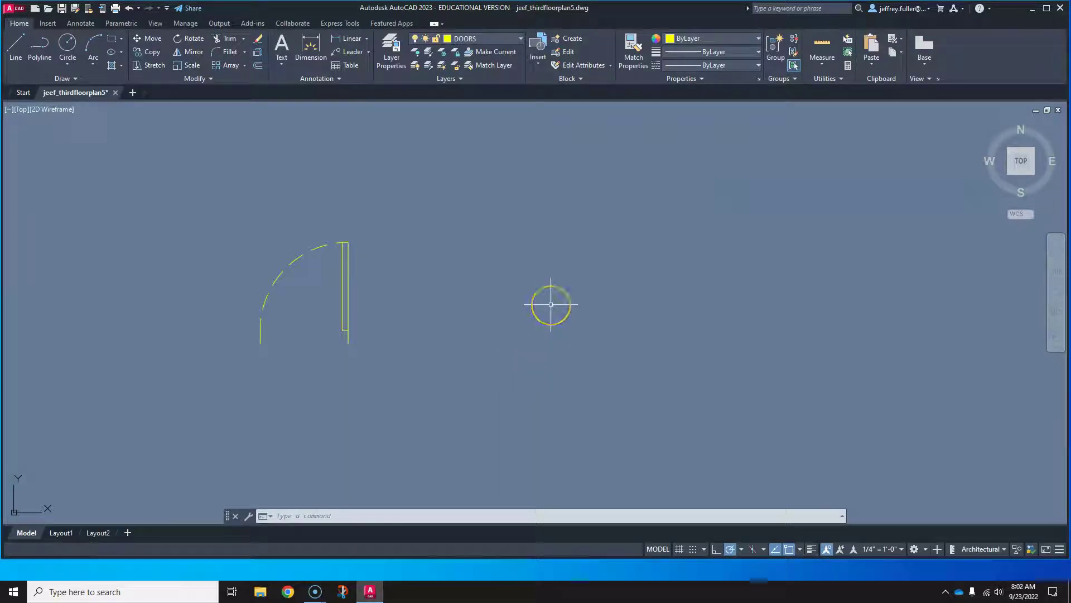
middle_click_drag(552, 304, 524, 307)
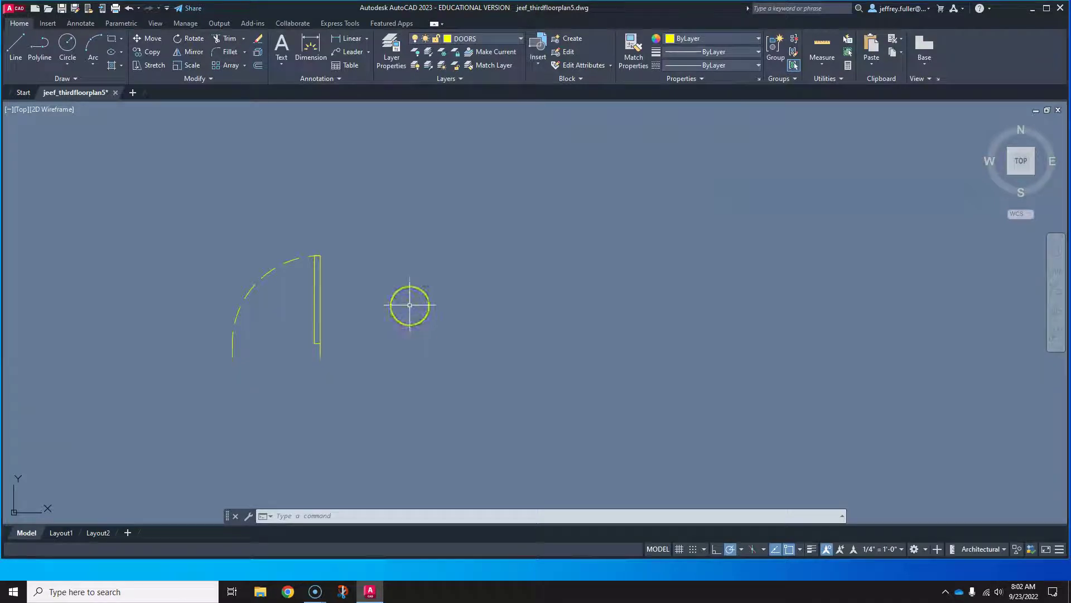
left_click(16, 45)
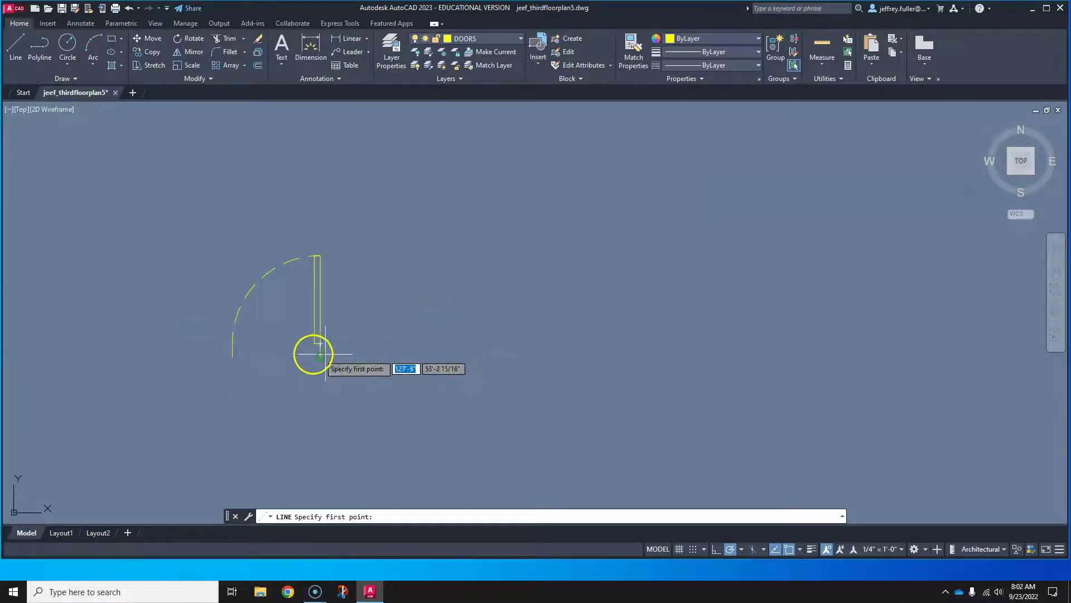
middle_click_drag(454, 349, 386, 351)
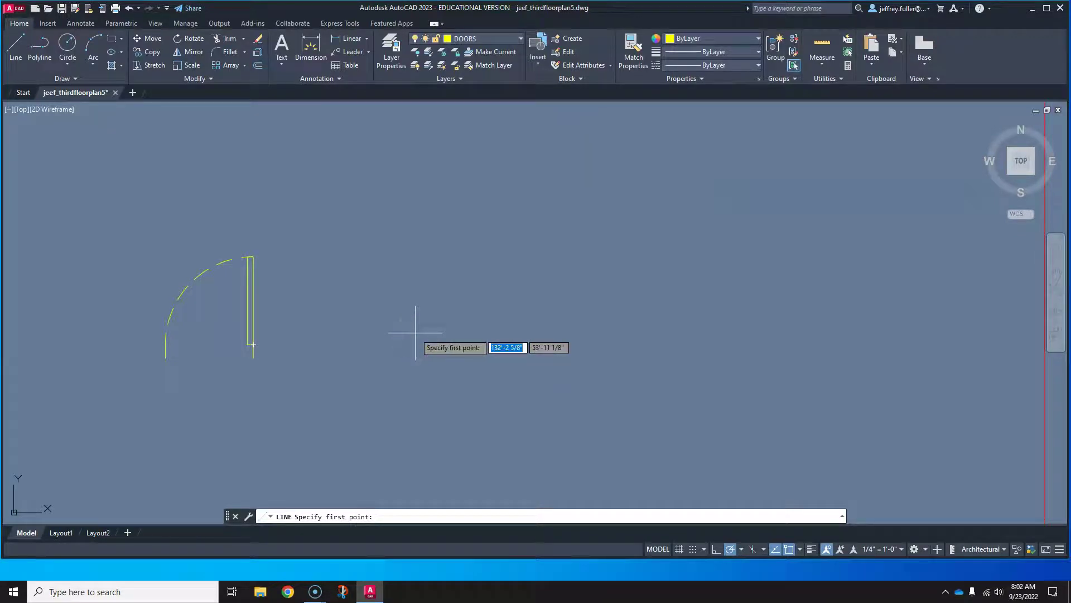
Step: Measure the wall thickness beside the door installed near the plan's outer wall
left_click(112, 40)
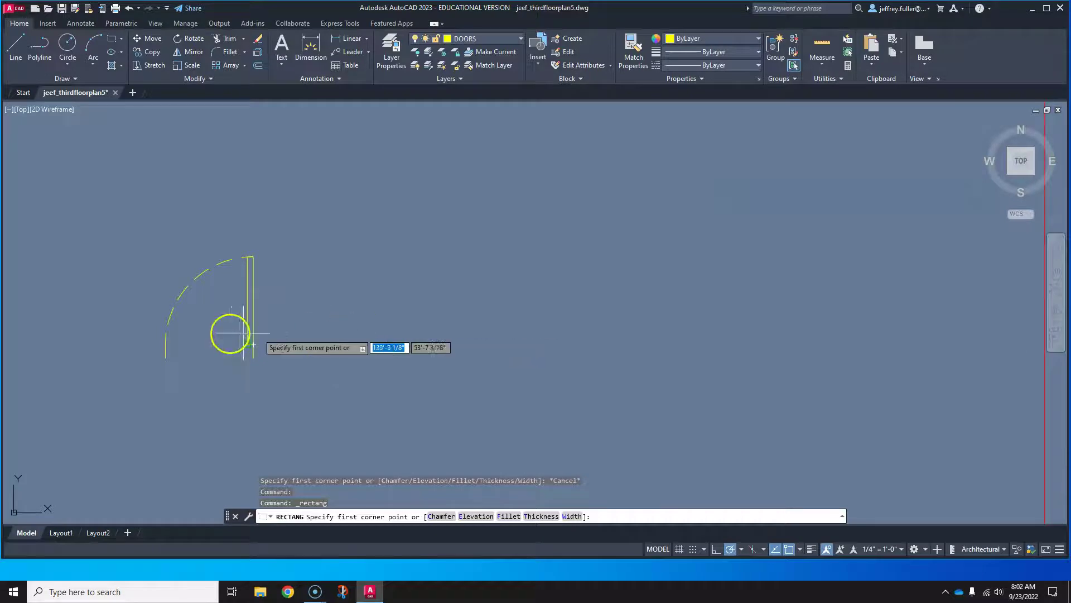
middle_click_drag(210, 397, 941, 390)
middle_click_drag(406, 398, 1021, 415)
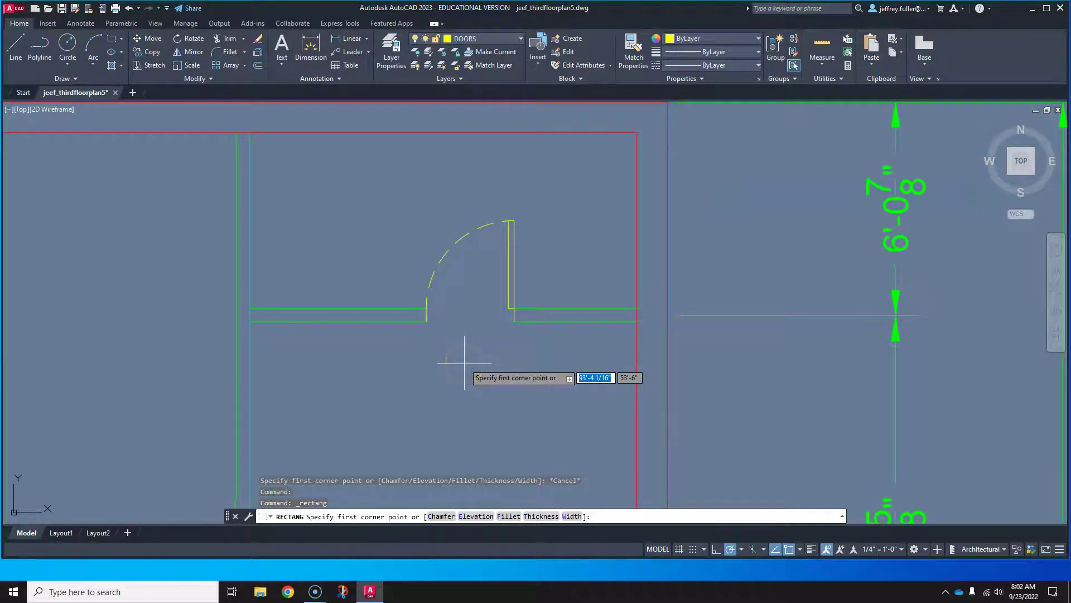
scroll(464, 363, "up", 2)
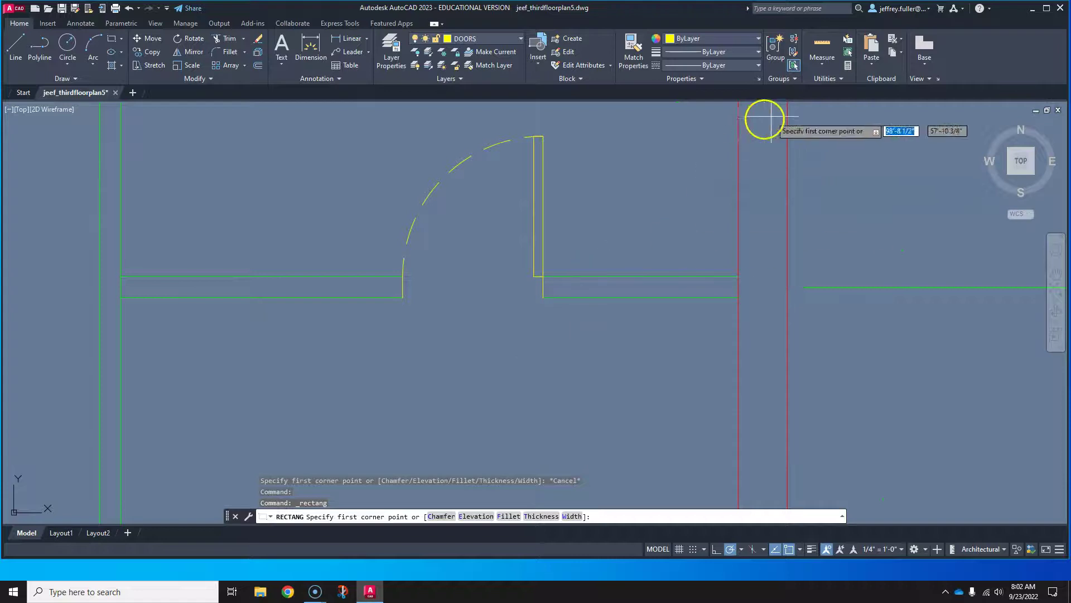
left_click(822, 42)
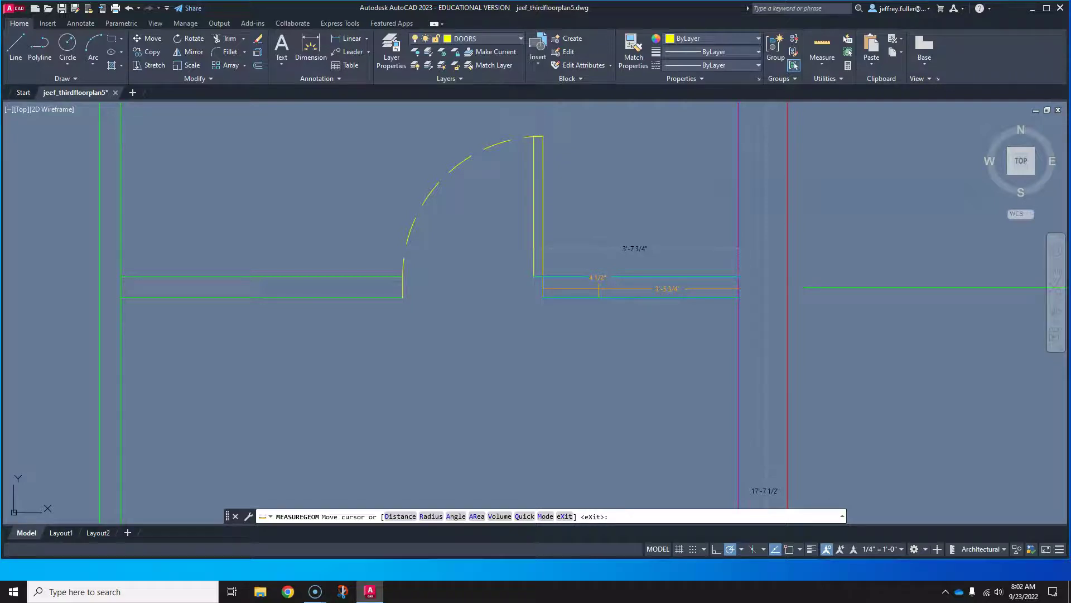
key("Escape")
Step: Draw a 30" wide by 4.5" high rectangle in the empty area below the standalone door symbol
middle_click_drag(798, 358, 369, 367)
scroll(557, 367, "down", 2)
scroll(652, 369, "down", 2)
middle_click_drag(664, 382, 294, 380)
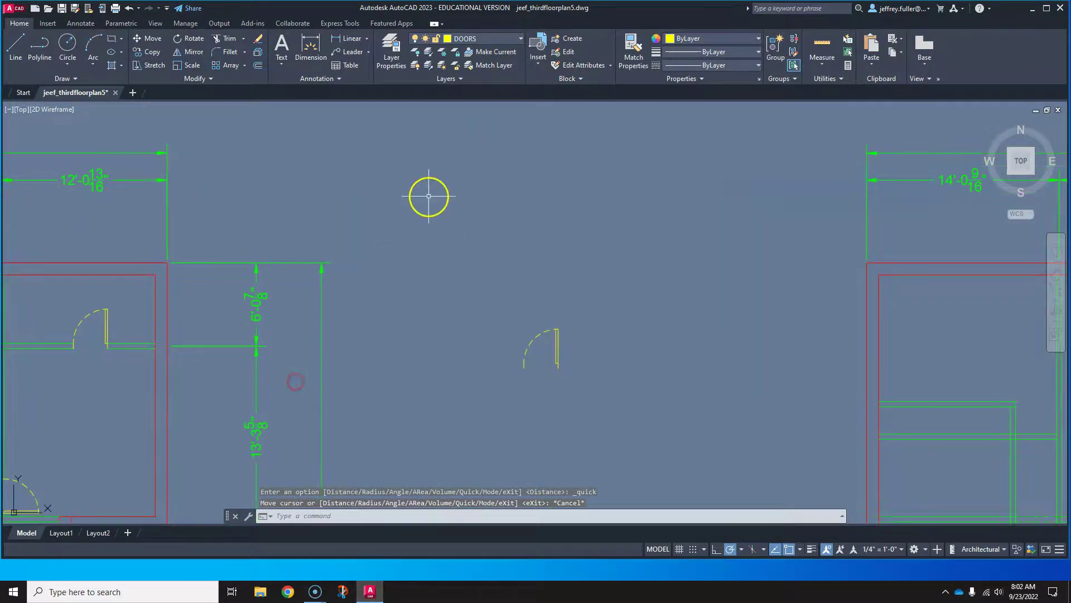
left_click(111, 38)
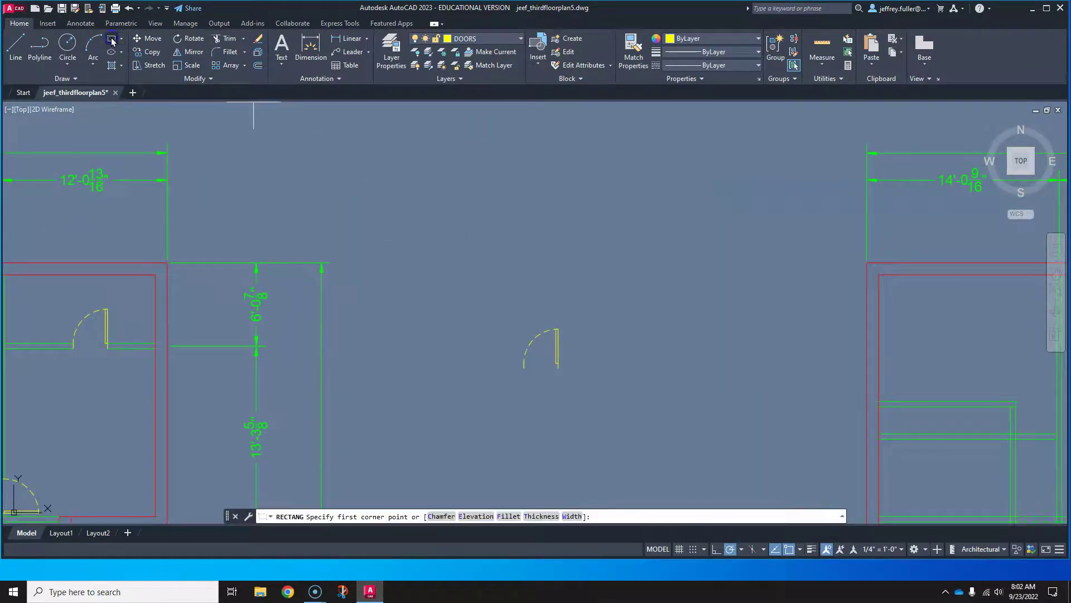
mouse_move(373, 316)
middle_mouse_down()
mouse_move(317, 242)
mouse_move(378, 316)
mouse_move(342, 311)
middle_mouse_up()
scroll(441, 337, "up", 4)
left_click(375, 332)
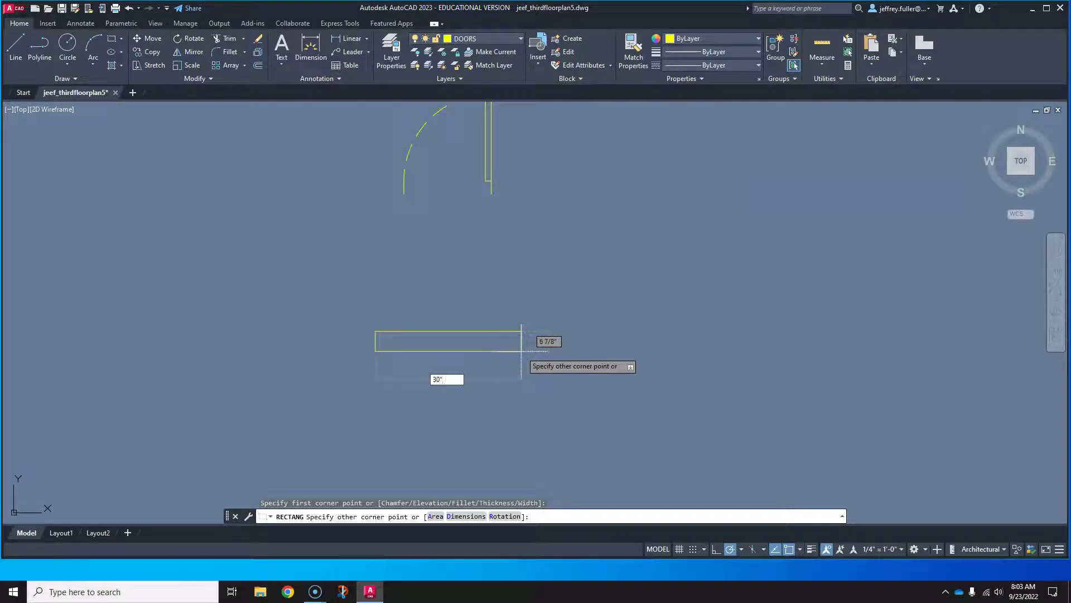
key("Tab")
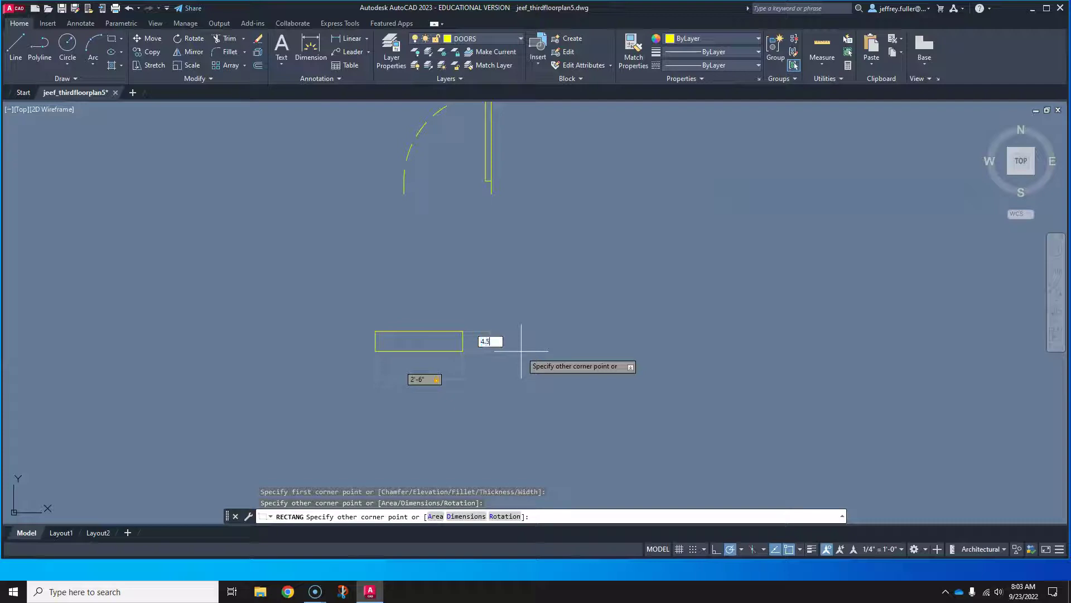
type("4.5\"")
key("Return")
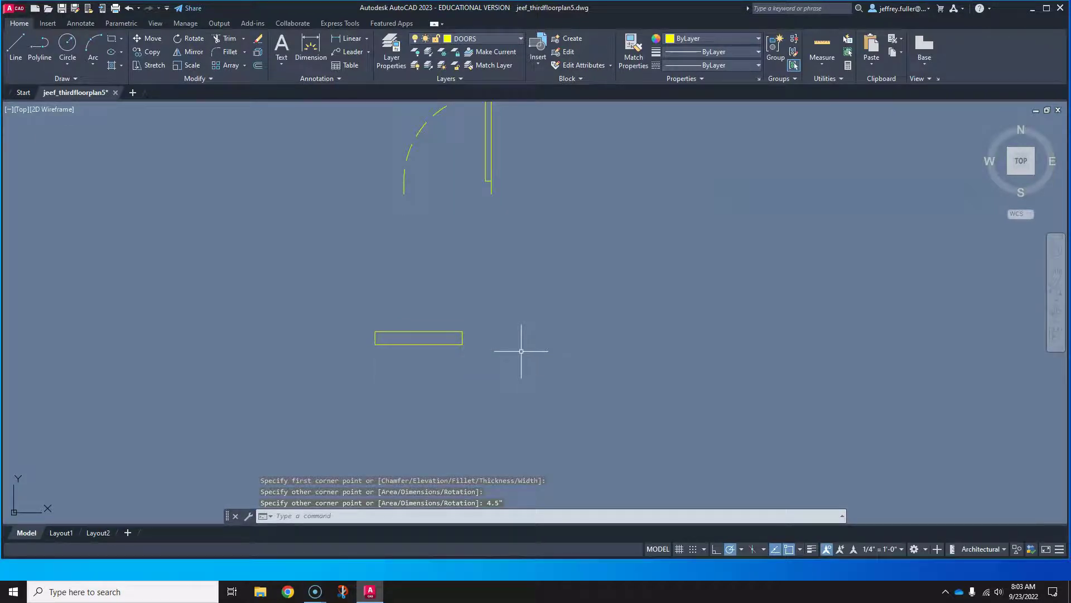
Step: Draw a 30" vertical line upward from the upper-right corner of the new rectangle
scroll(521, 351, "up", 2)
middle_click_drag(521, 351, 561, 385)
scroll(566, 389, "down", 2)
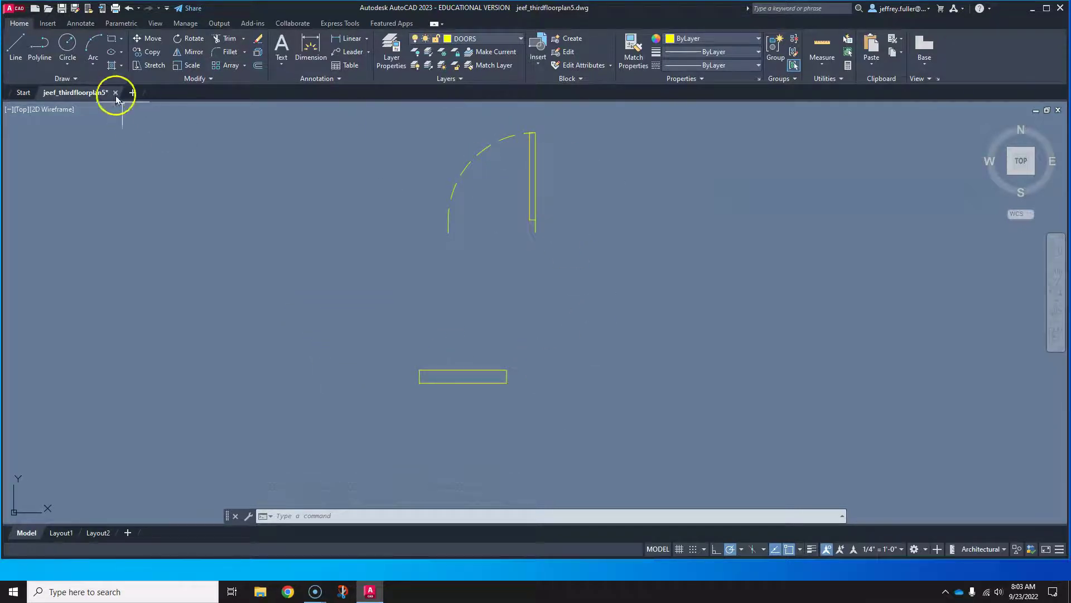
left_click(16, 46)
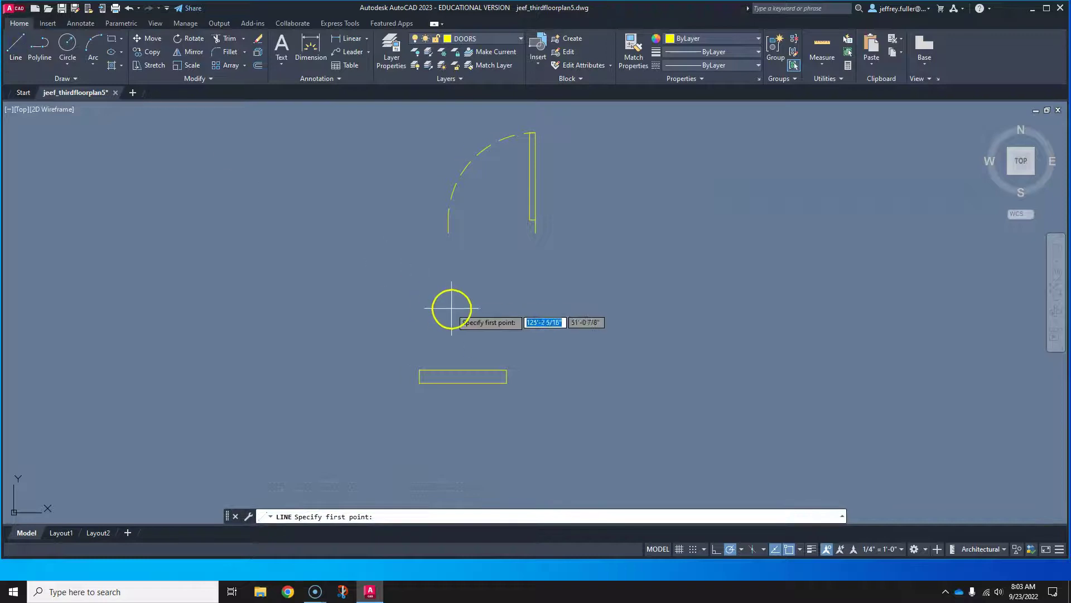
scroll(505, 363, "up", 5)
left_click(503, 389)
middle_click_drag(497, 264, 507, 313)
scroll(503, 311, "down", 4)
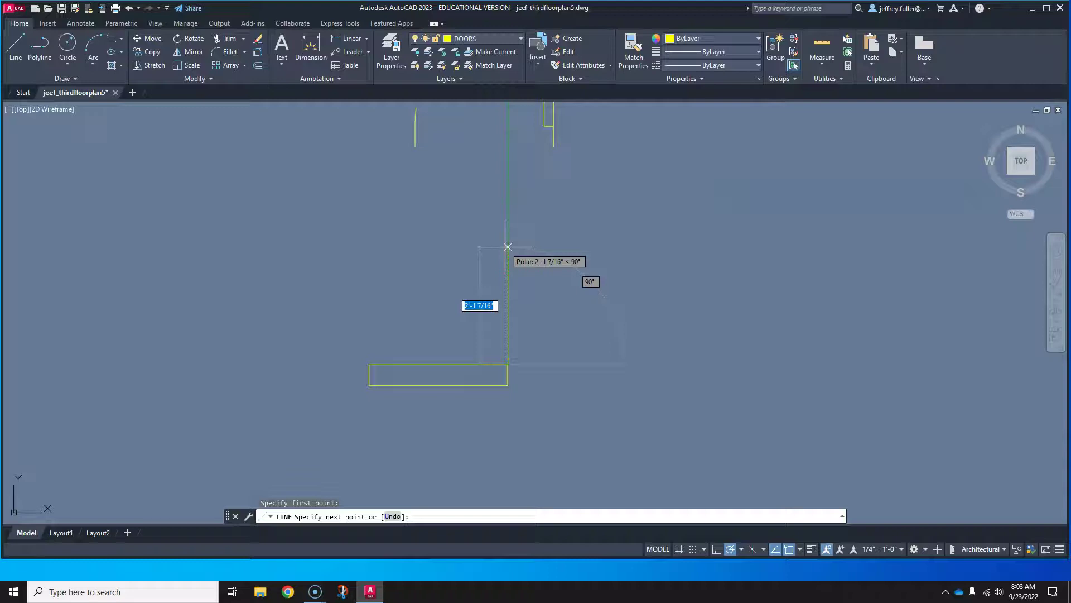
type("30")
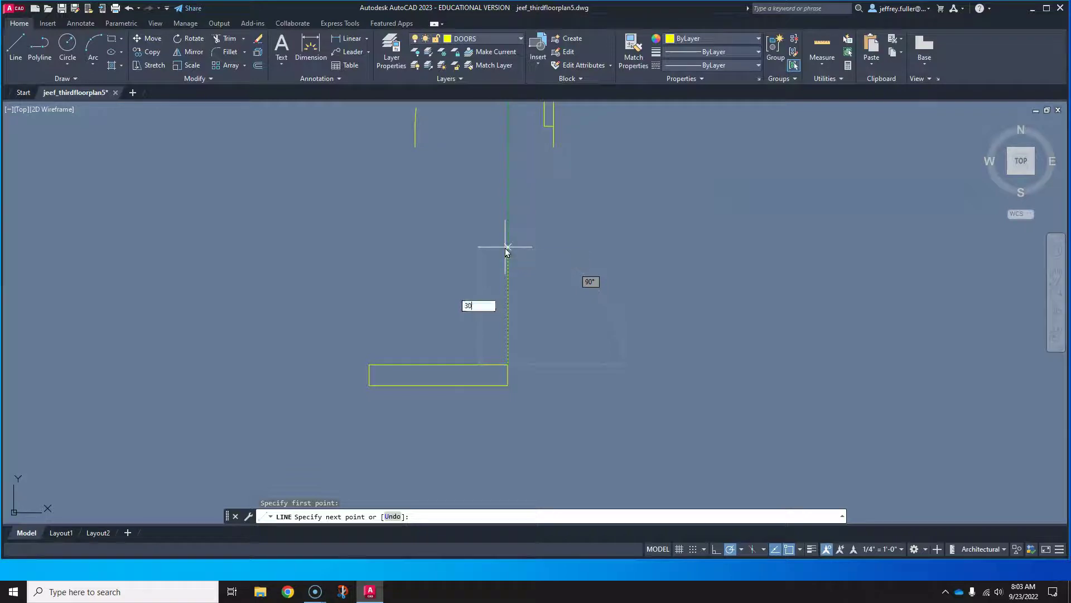
key("Return")
Step: Complete the door leaf by continuing the line 2" to the left and back down perpendicular to the rectangle's upper edge
left_click(496, 225)
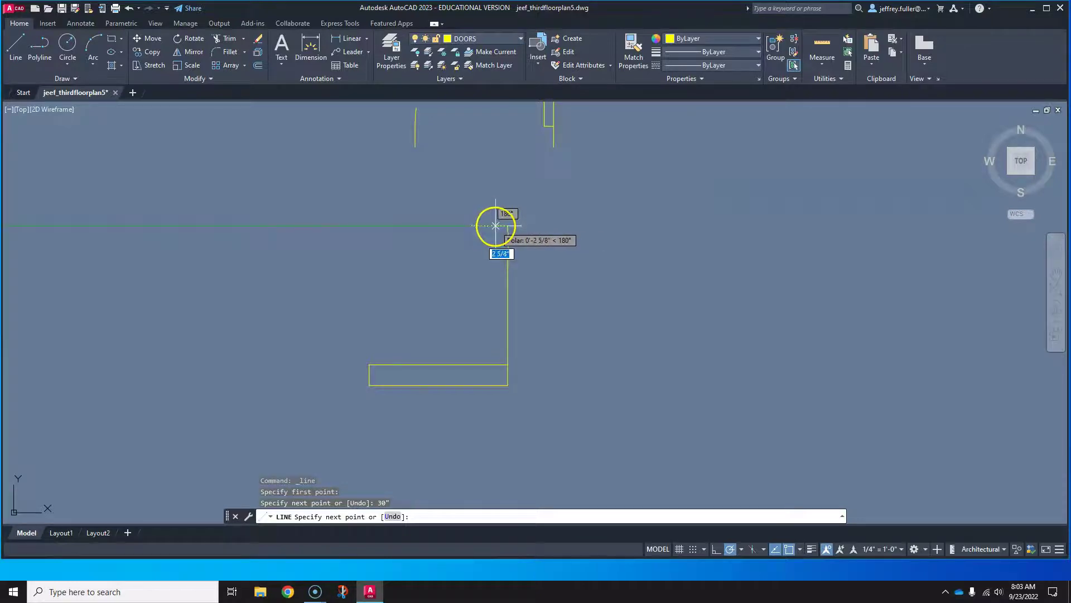
type("2")
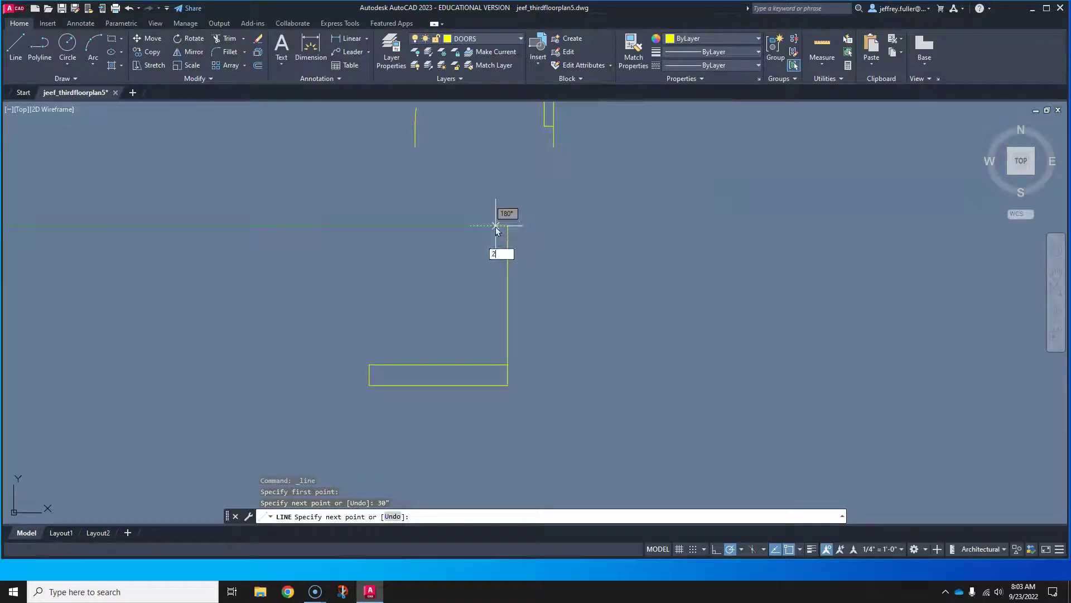
key("Return")
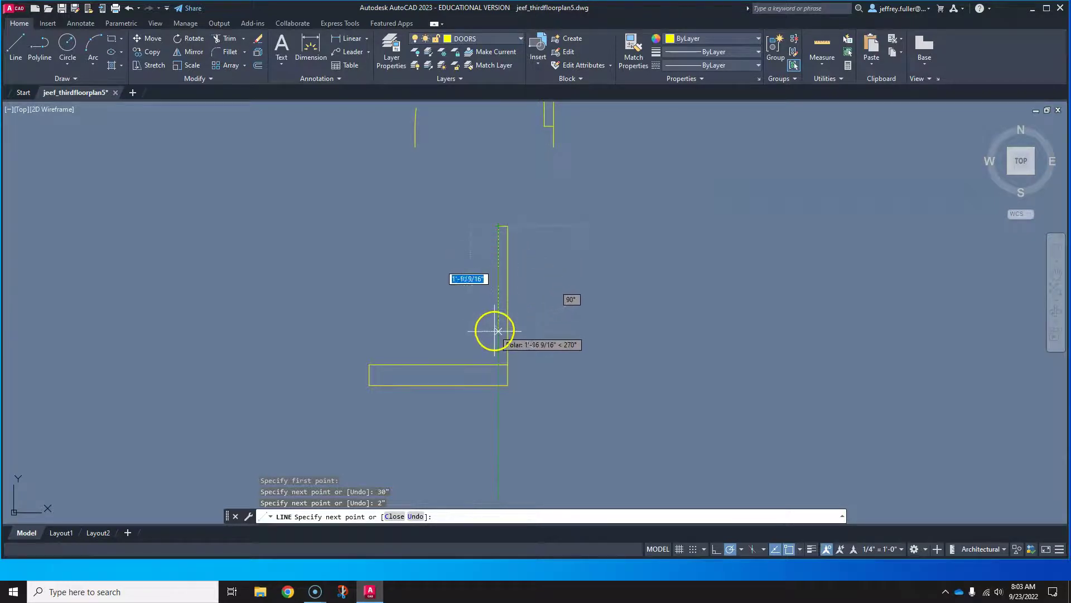
scroll(497, 365, "up", 4)
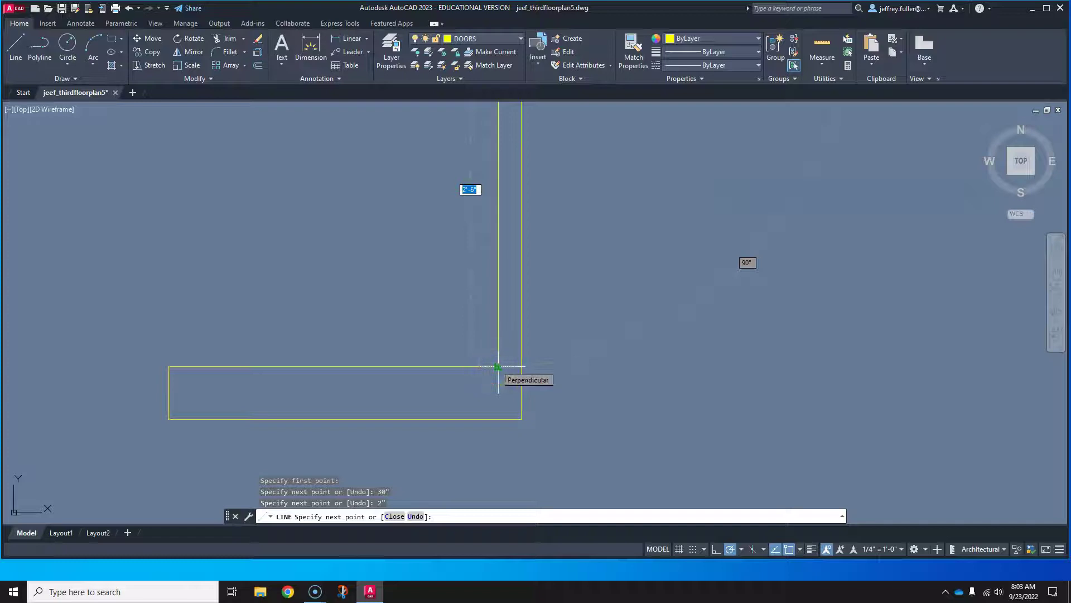
left_click(498, 367)
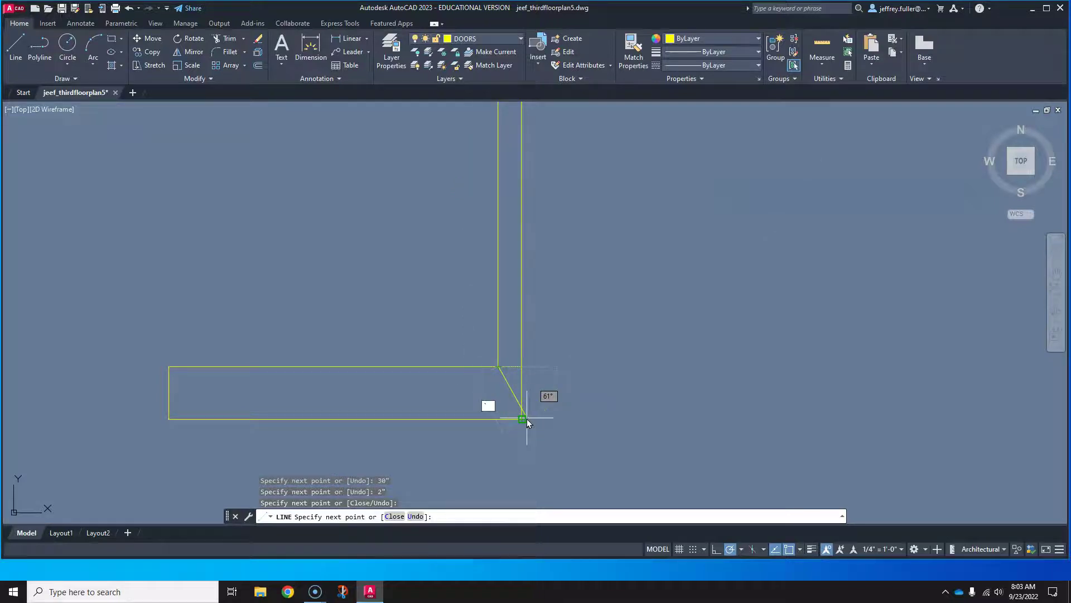
key("Escape")
key("Escape")
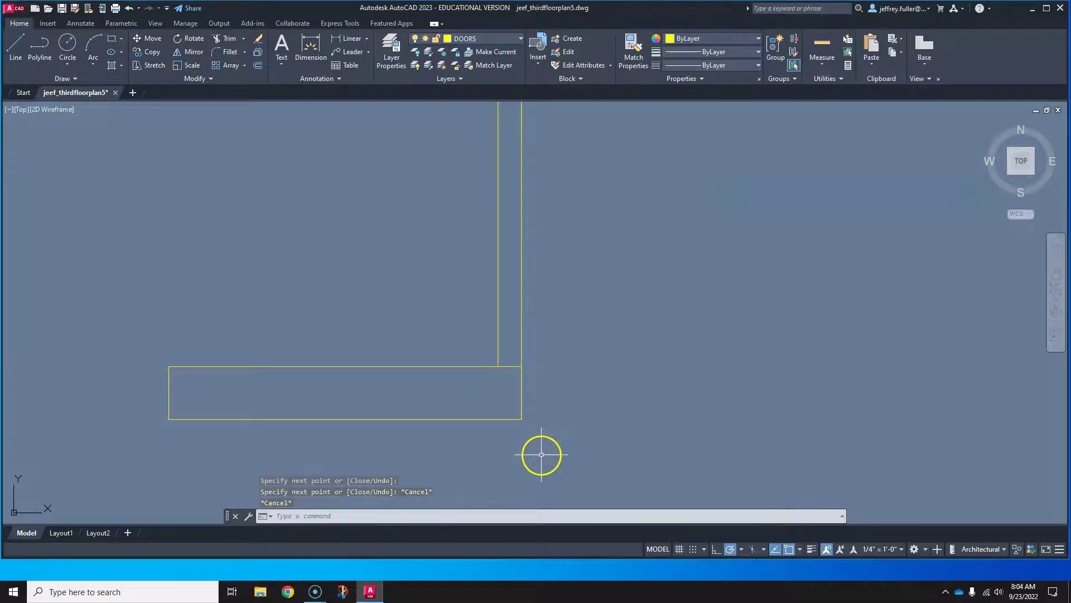
Step: Draw a 90° Start, End, Angle arc from the door leaf's upper-right corner to the rectangle's upper-left corner
scroll(552, 413, "down", 5)
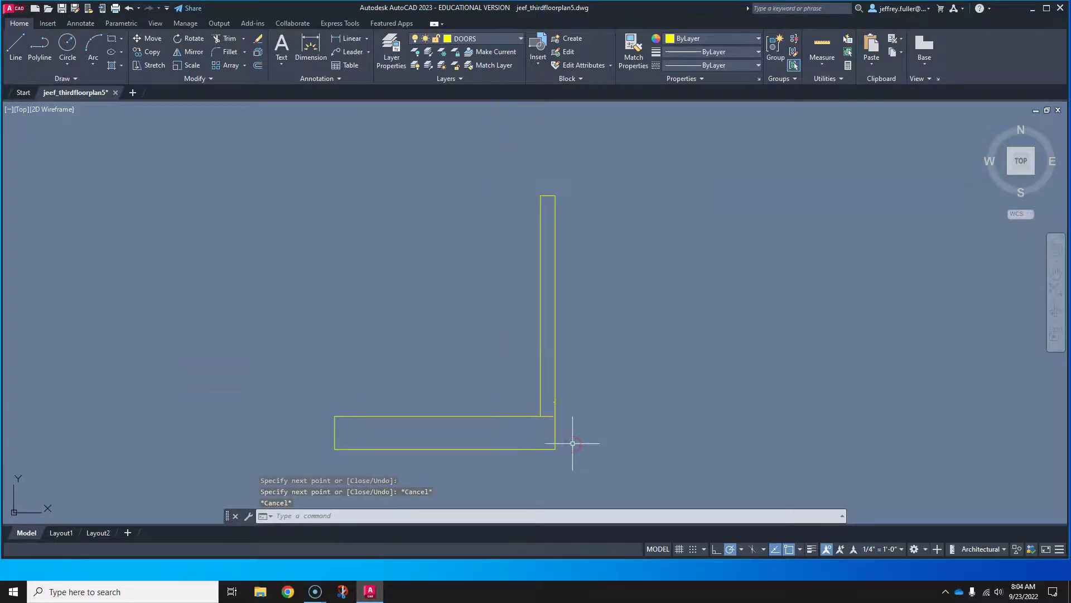
mouse_move(588, 437)
middle_mouse_down()
mouse_move(552, 413)
mouse_move(557, 429)
middle_mouse_up()
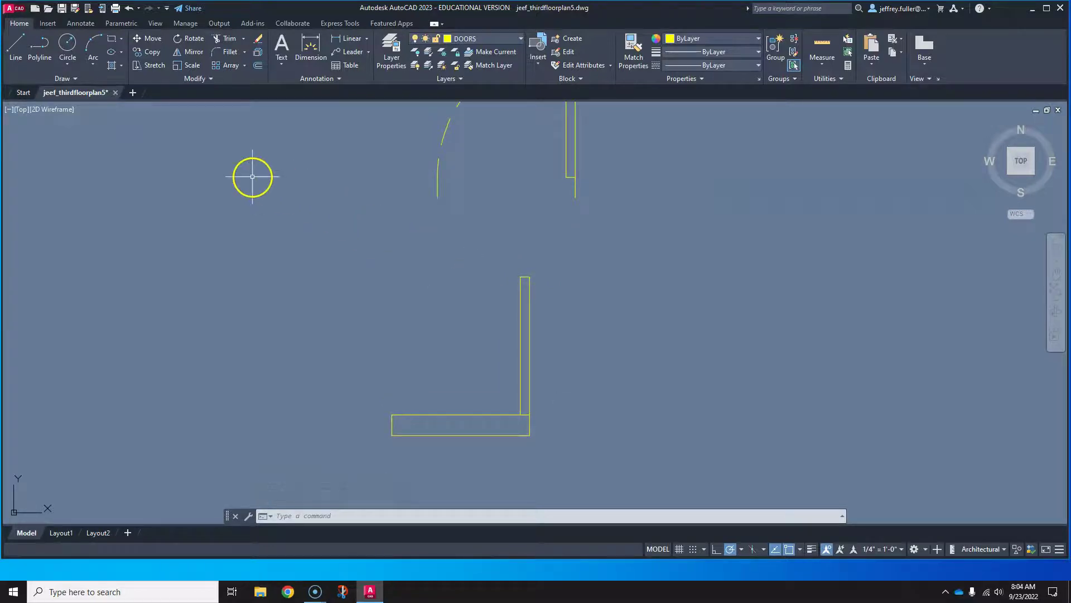
left_click(93, 60)
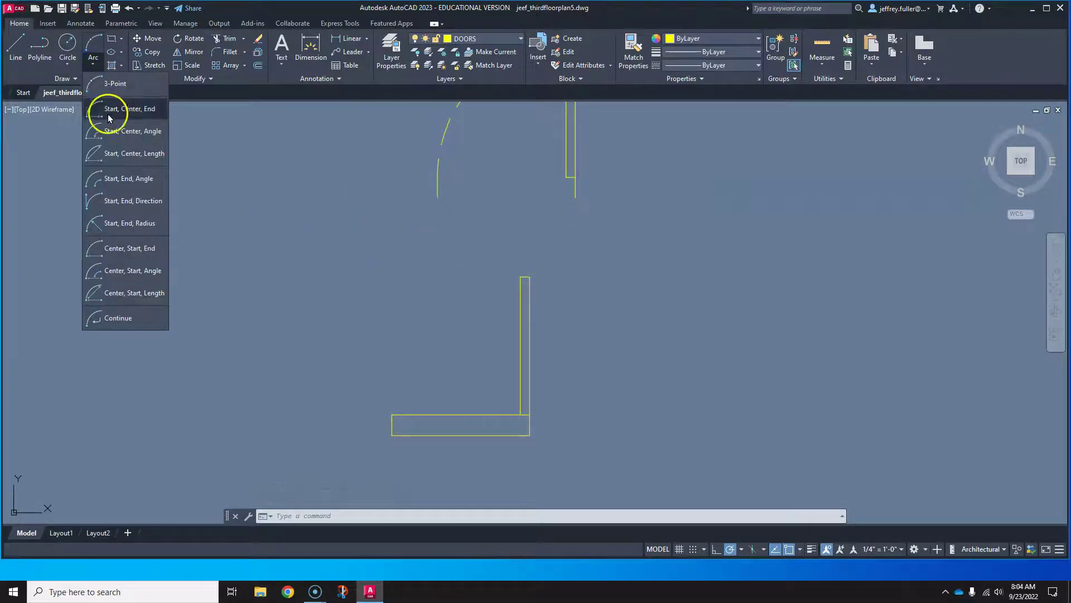
left_click(124, 177)
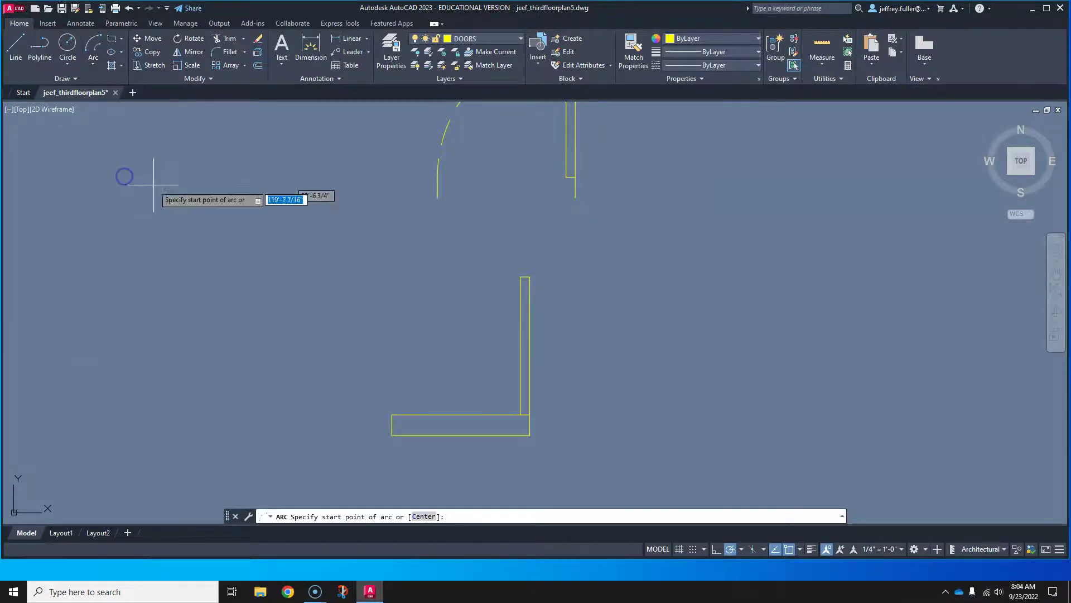
left_click(525, 275)
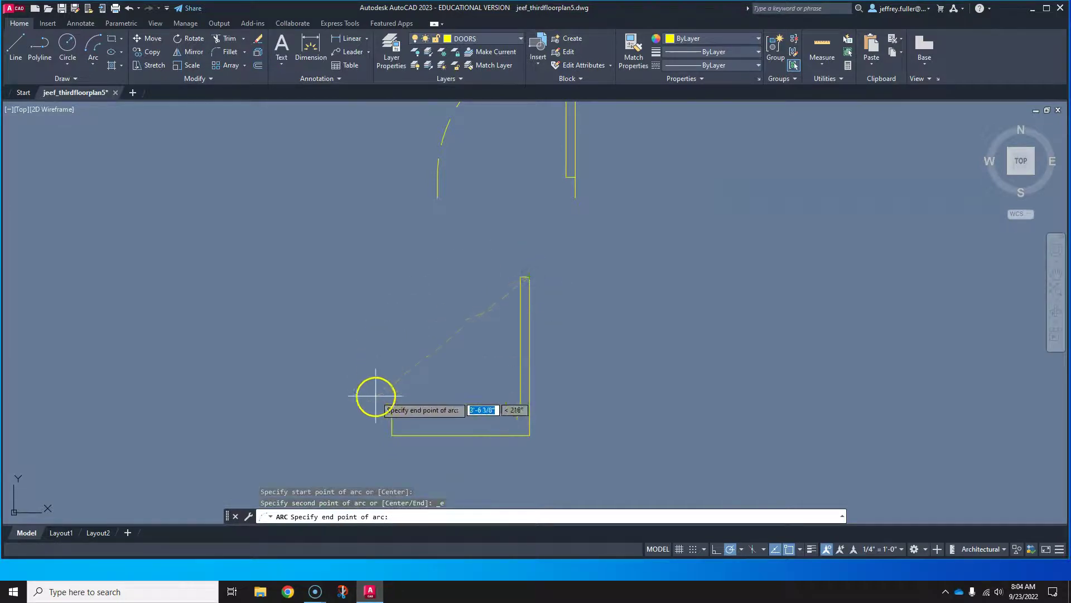
left_click(394, 412)
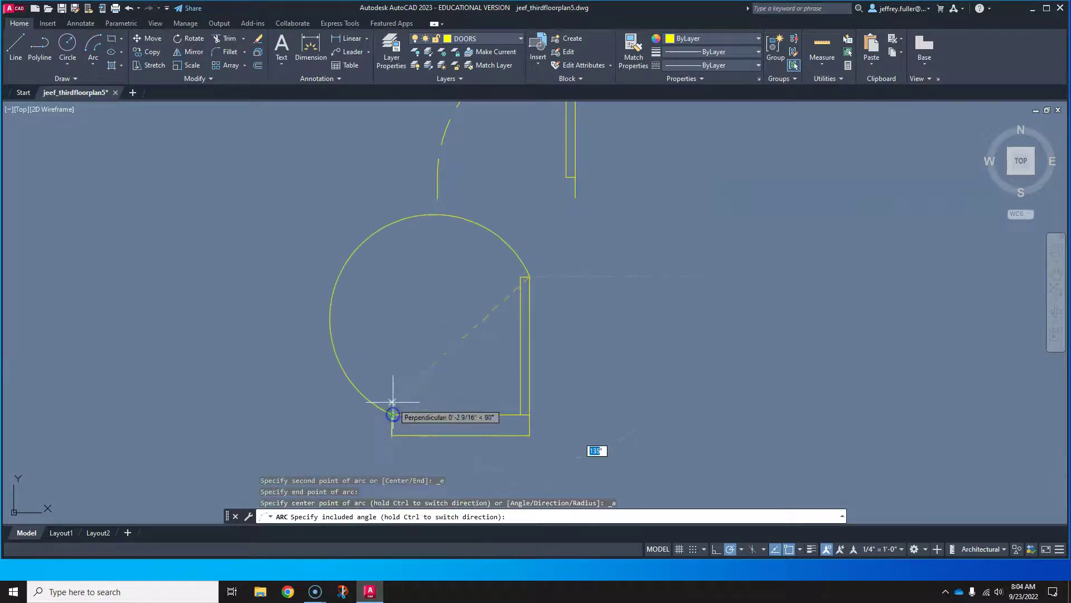
type("90")
key("Return")
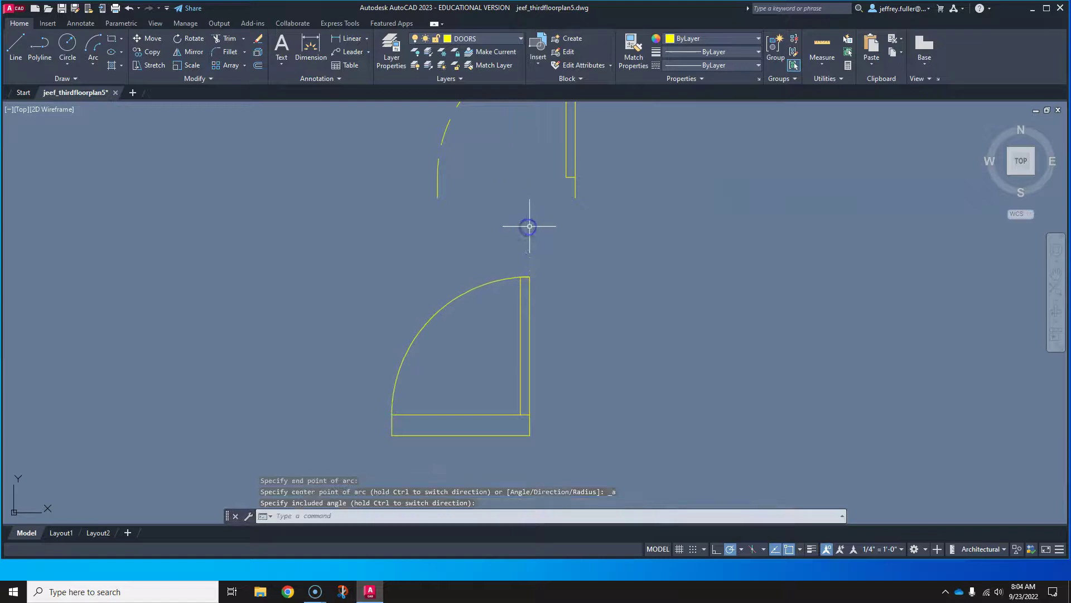
key("Escape")
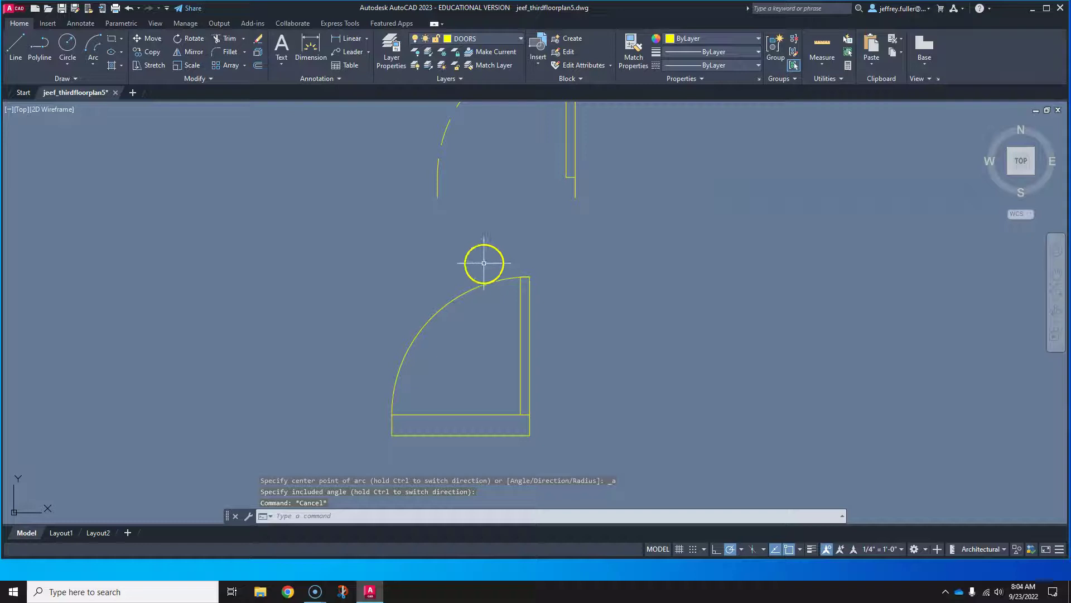
Step: Set the swing arc's linetype to HIDDEN2
left_click(483, 284)
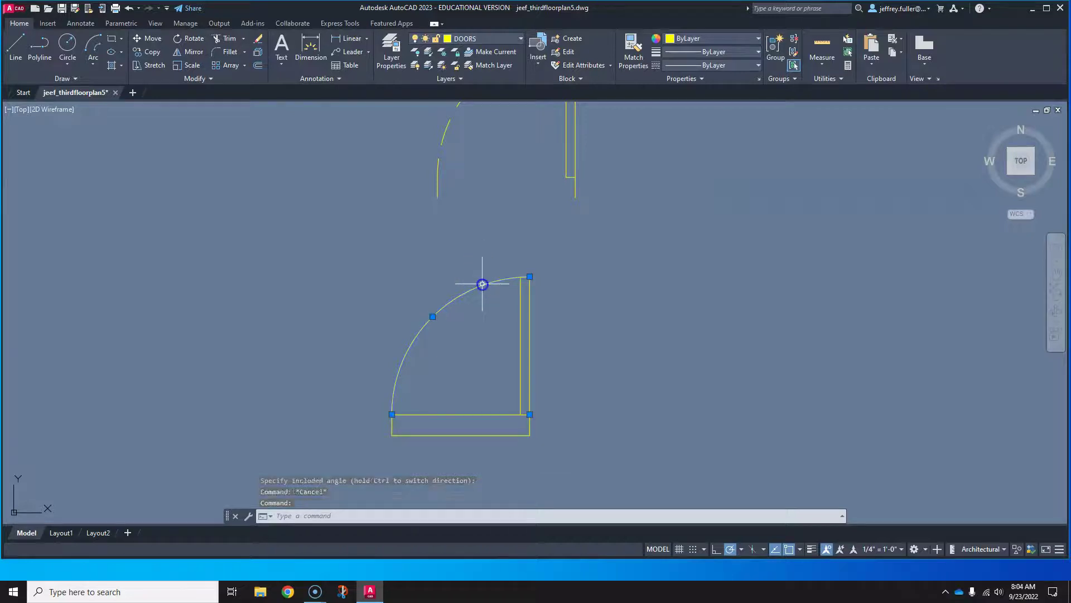
left_click(708, 66)
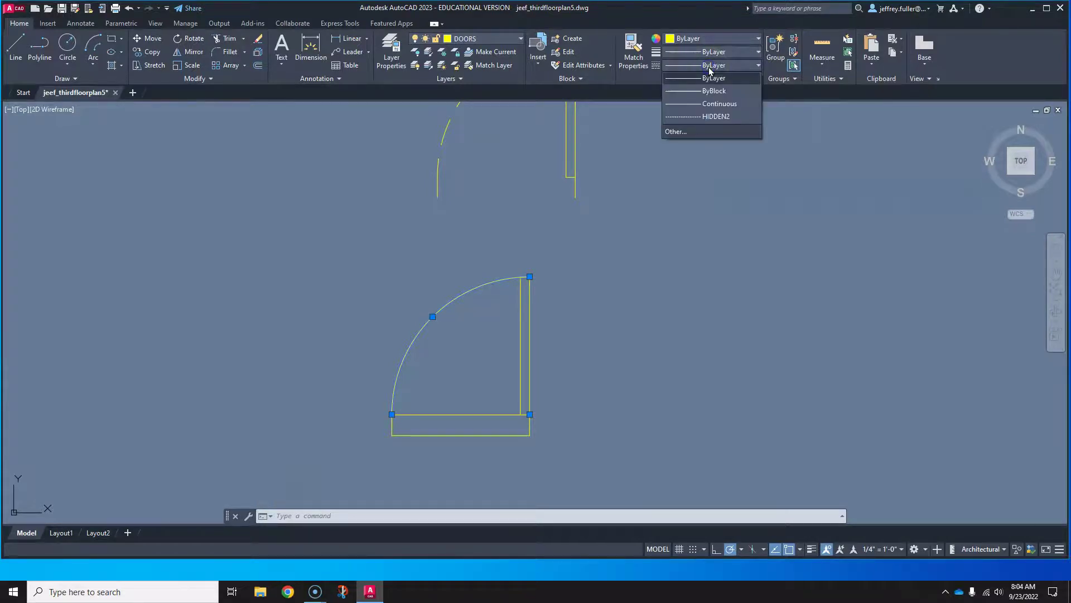
left_click(719, 116)
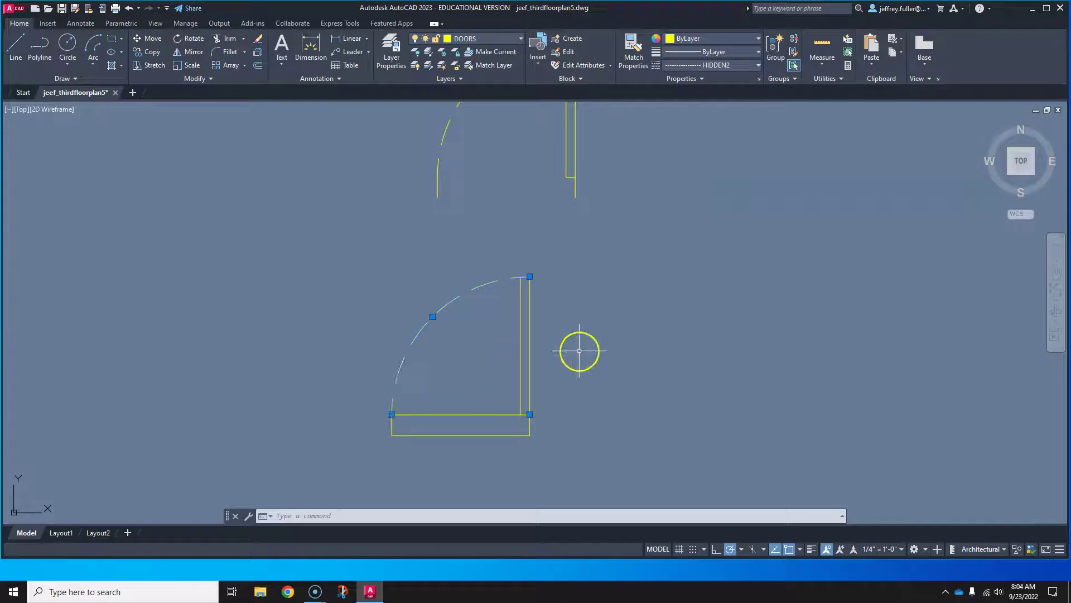
key("Escape")
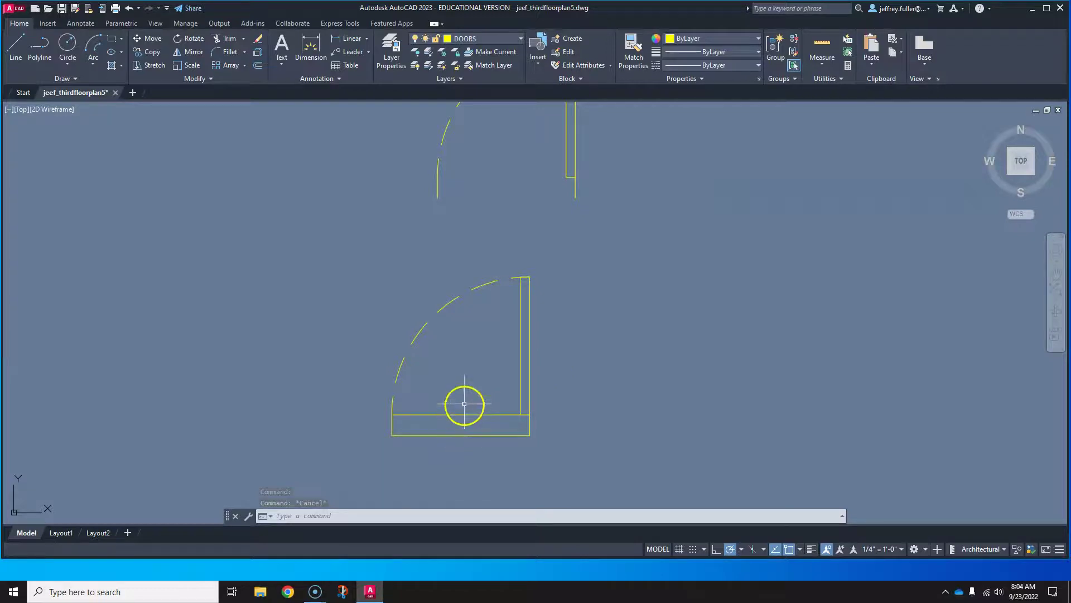
Step: Trim away the rectangle's upper and lower edges between the jambs with a fence across the opening
left_click(228, 38)
left_click_drag(485, 383, 457, 457)
key("Escape")
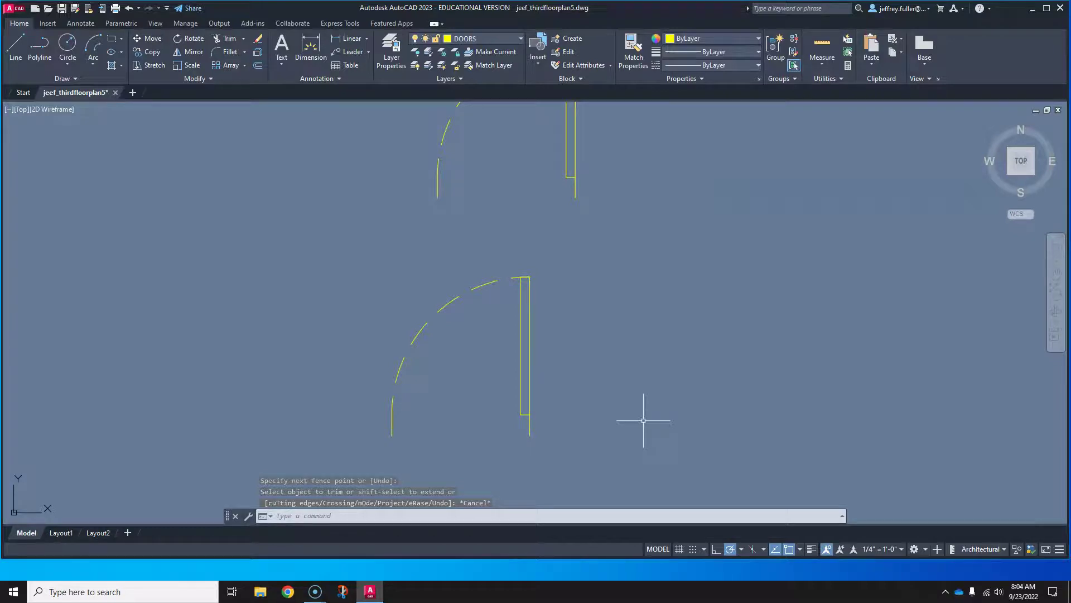
Step: Start a block definition named "30 in door" with its base point at the door leaf's lower-right corner
middle_click_drag(631, 383, 608, 362)
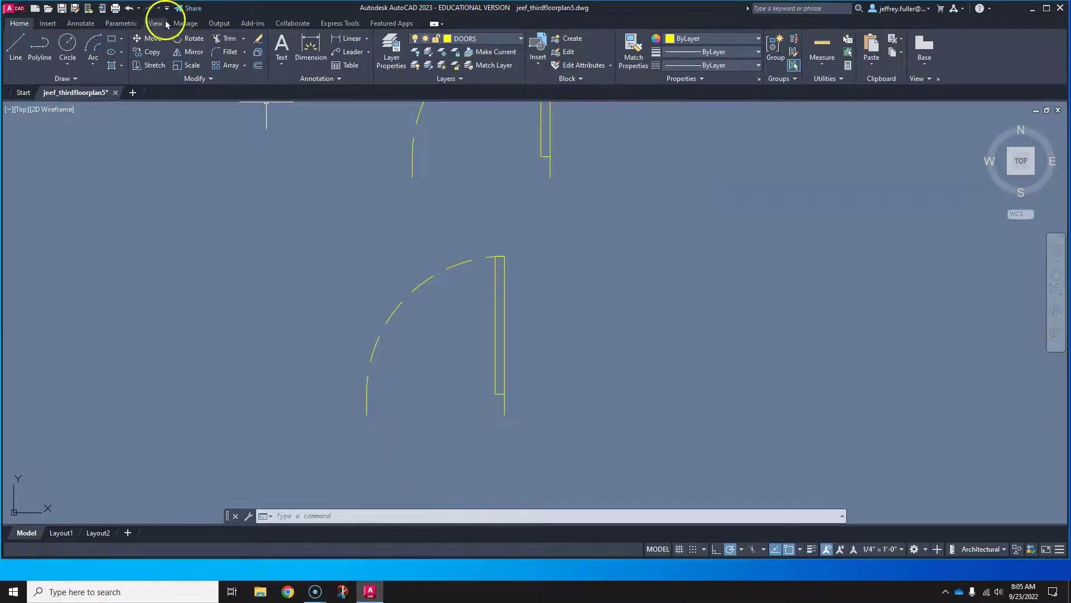
left_click(44, 24)
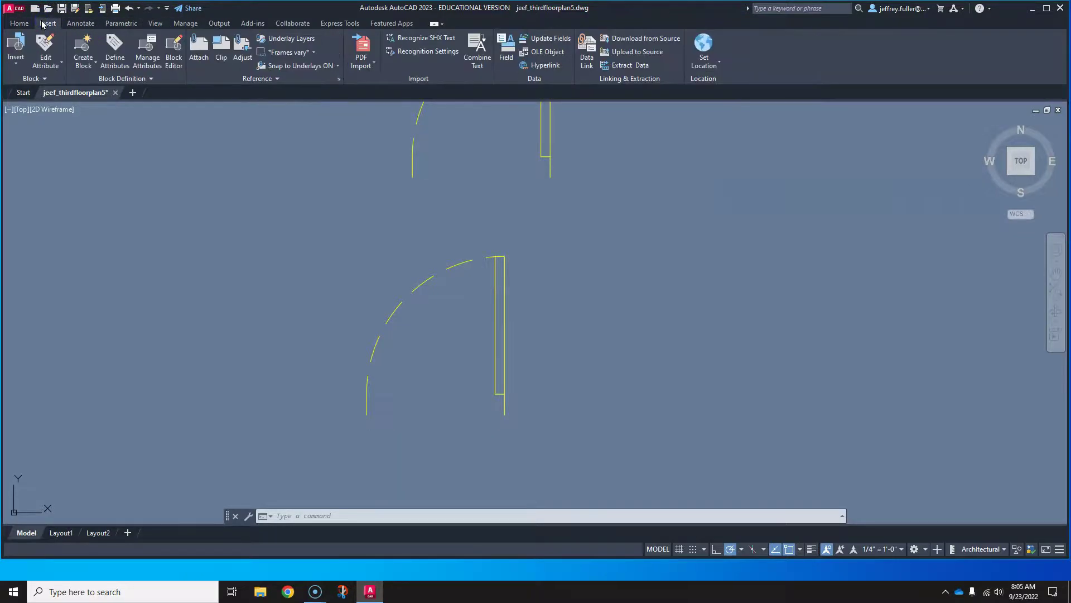
left_click(85, 44)
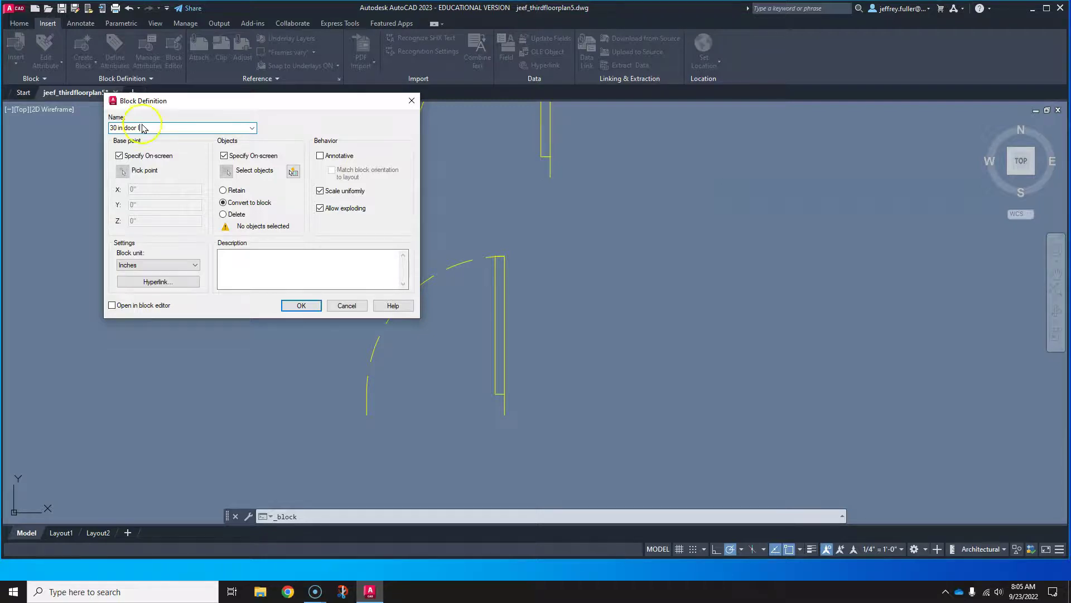
left_click(302, 307)
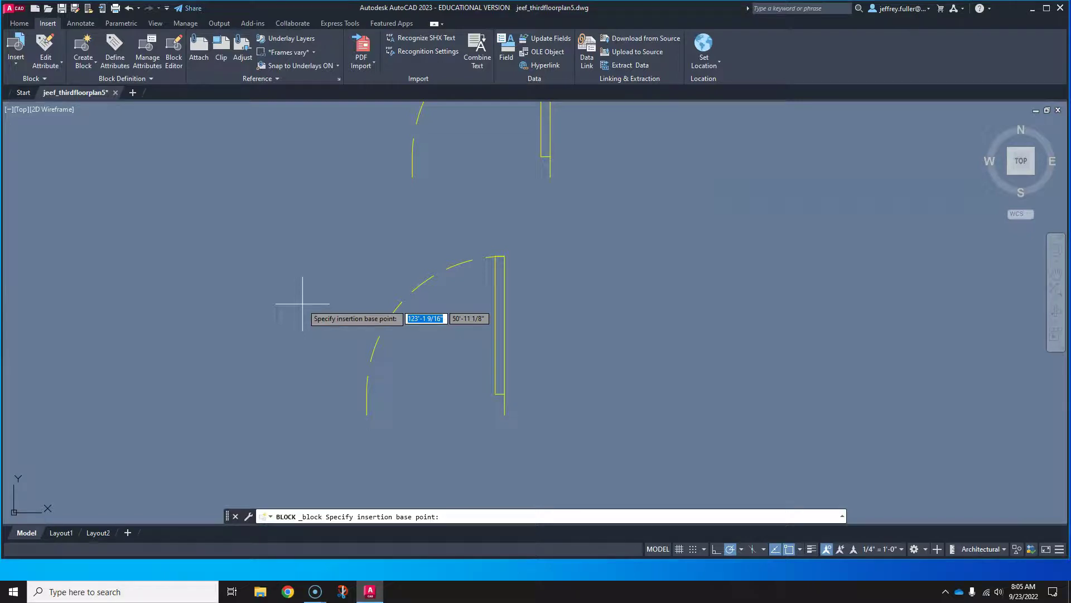
scroll(402, 352, "up", 4)
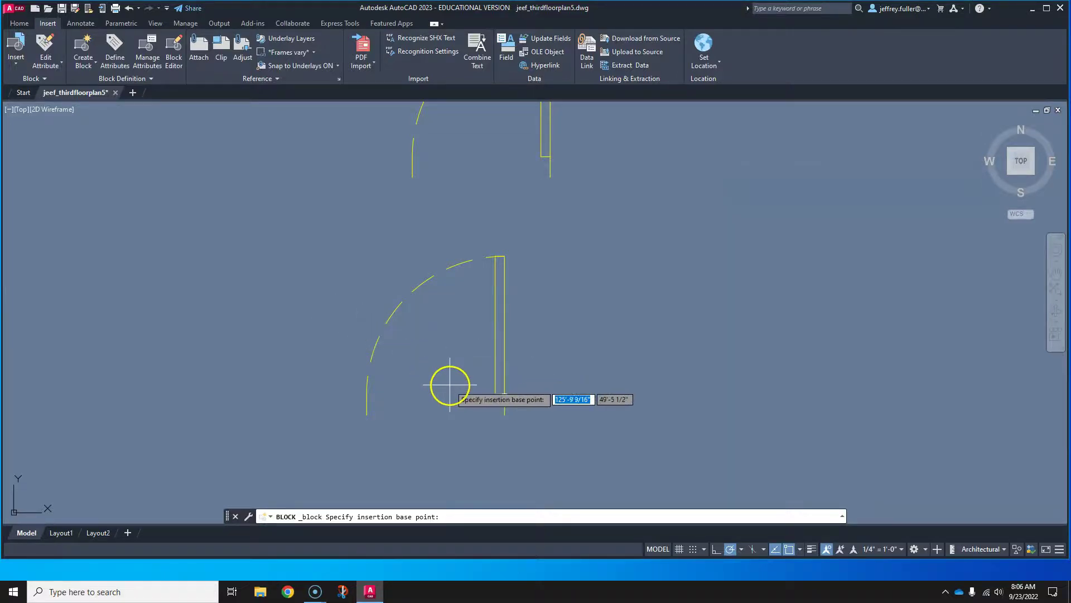
middle_click_drag(450, 383, 396, 371)
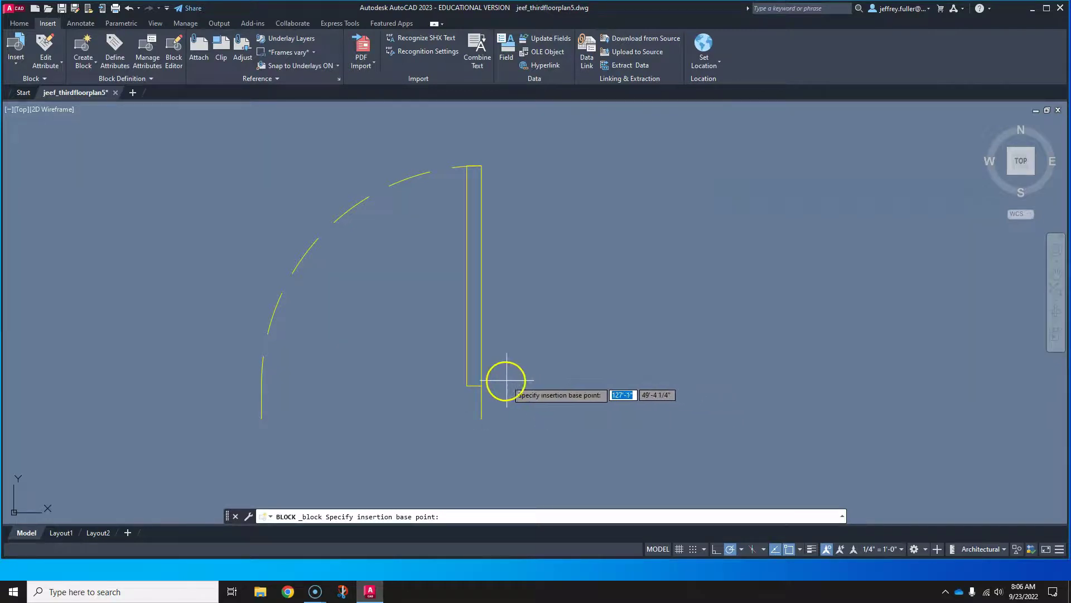
left_click(482, 385)
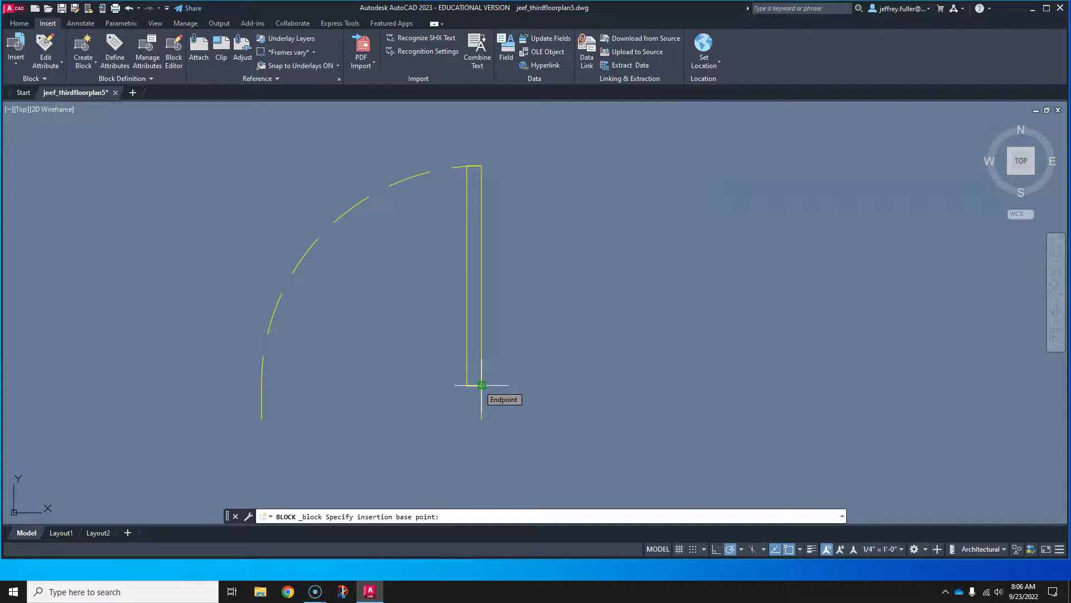
left_click(482, 385)
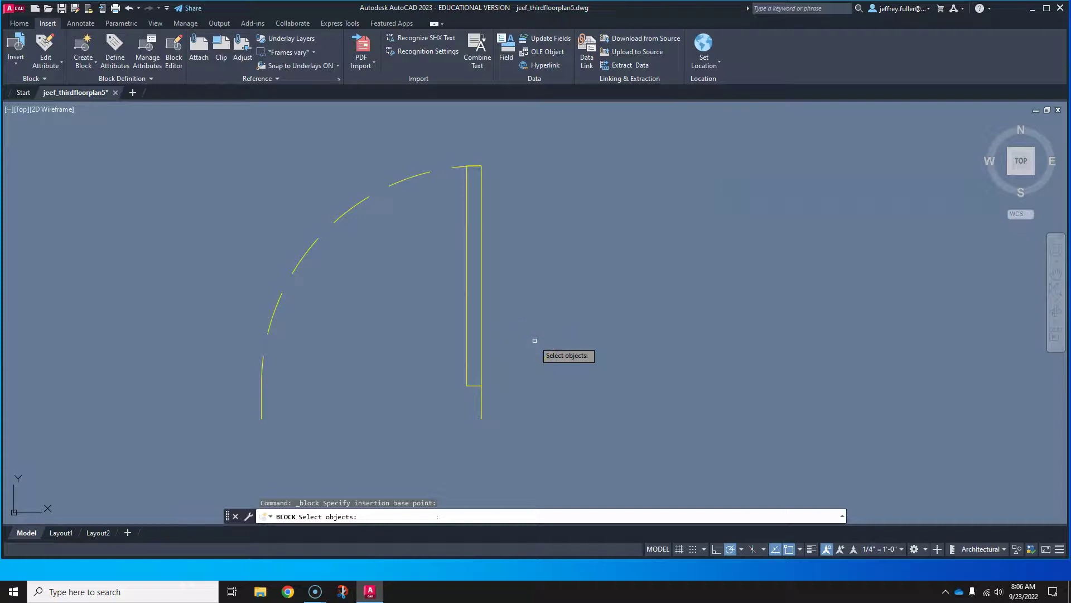
Step: Select the whole new door symbol as the block's objects and complete the block definition
left_click(532, 268)
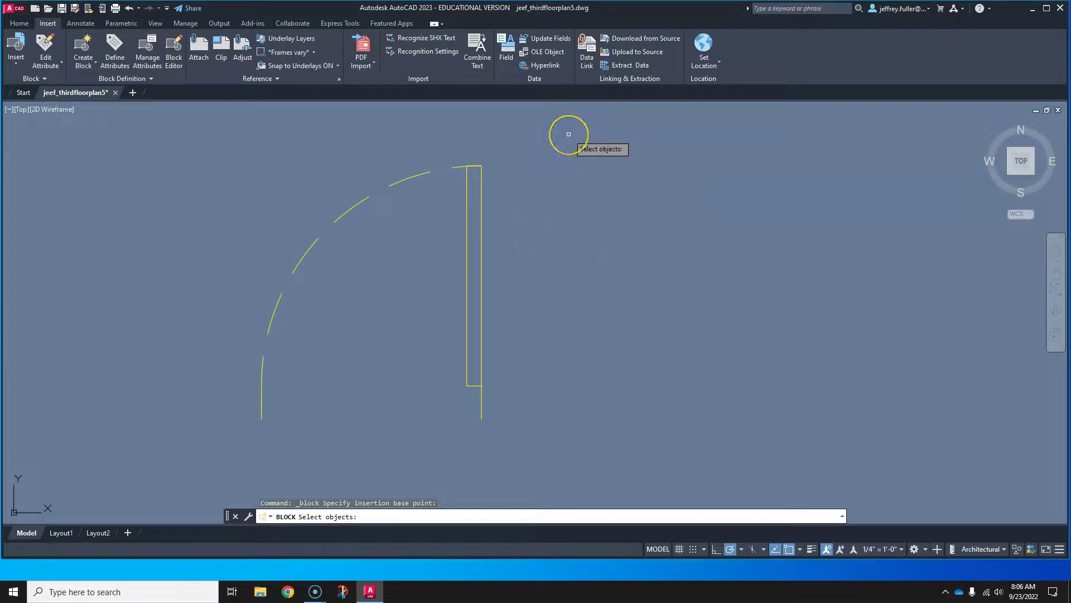
left_click(568, 132)
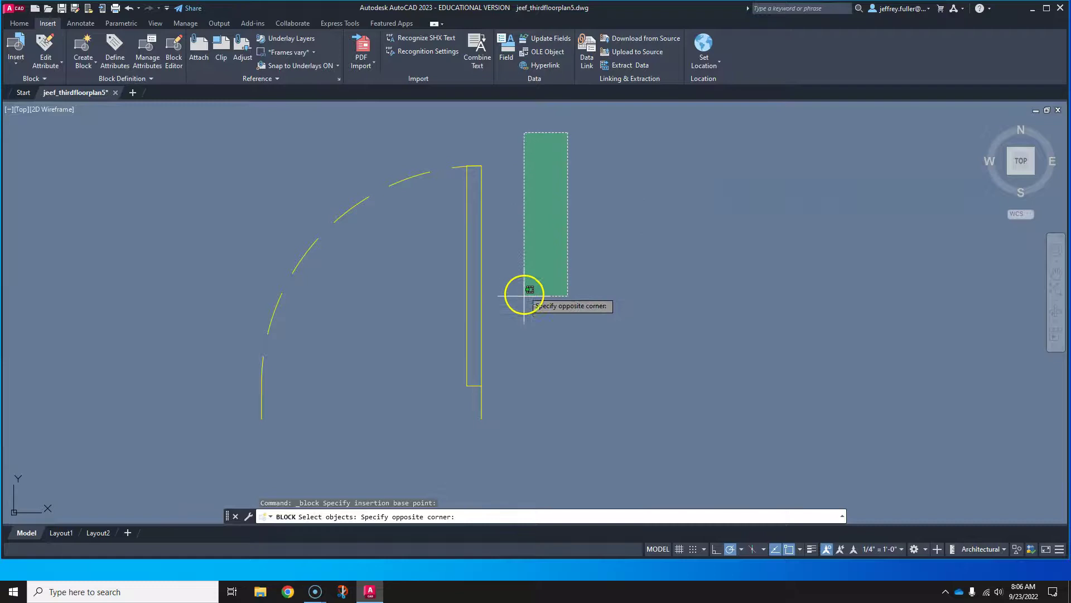
left_click(208, 456)
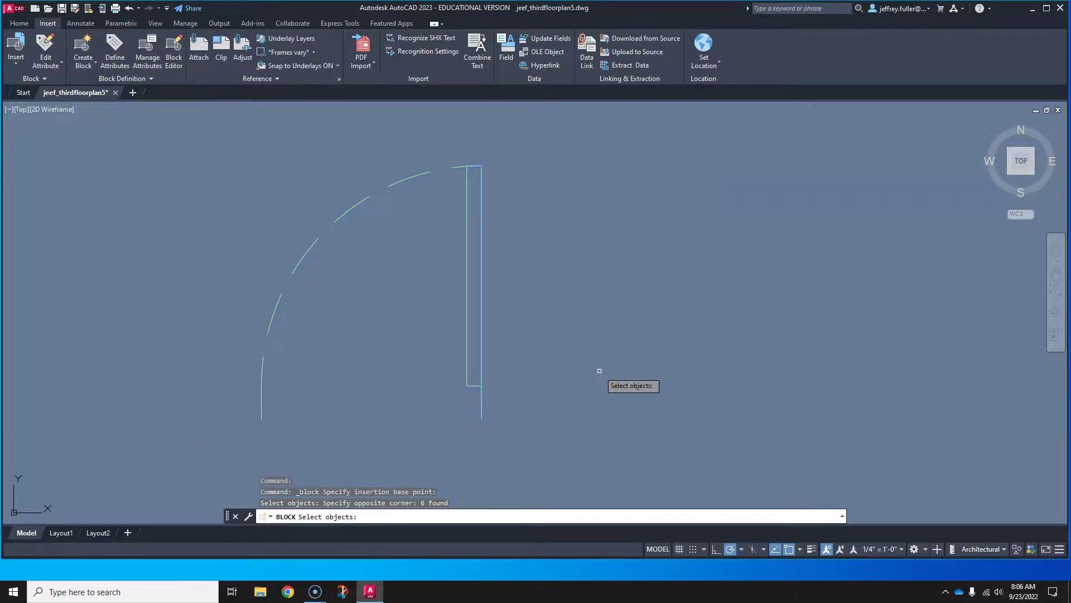
key("Return")
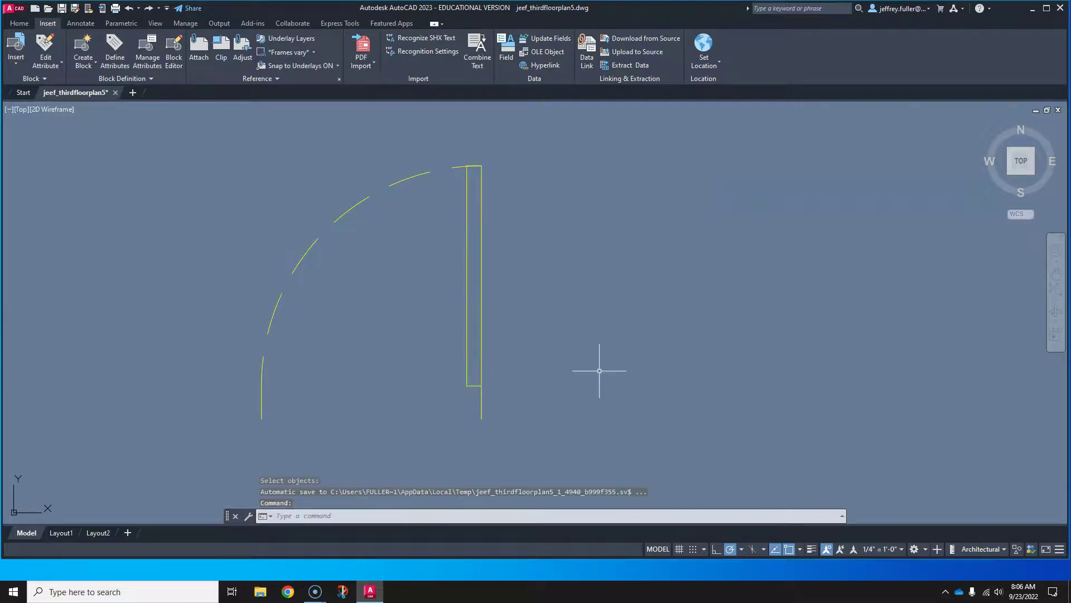
Step: Move the new door block by its base point from the empty area into a room of the floor plan
left_click(481, 324)
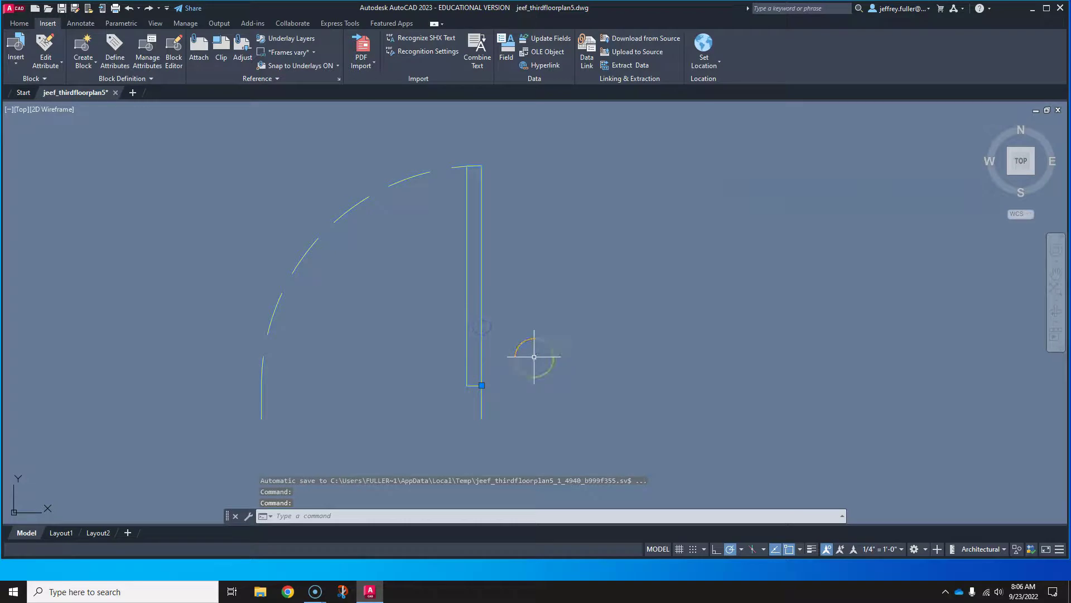
scroll(534, 356, "down", 3)
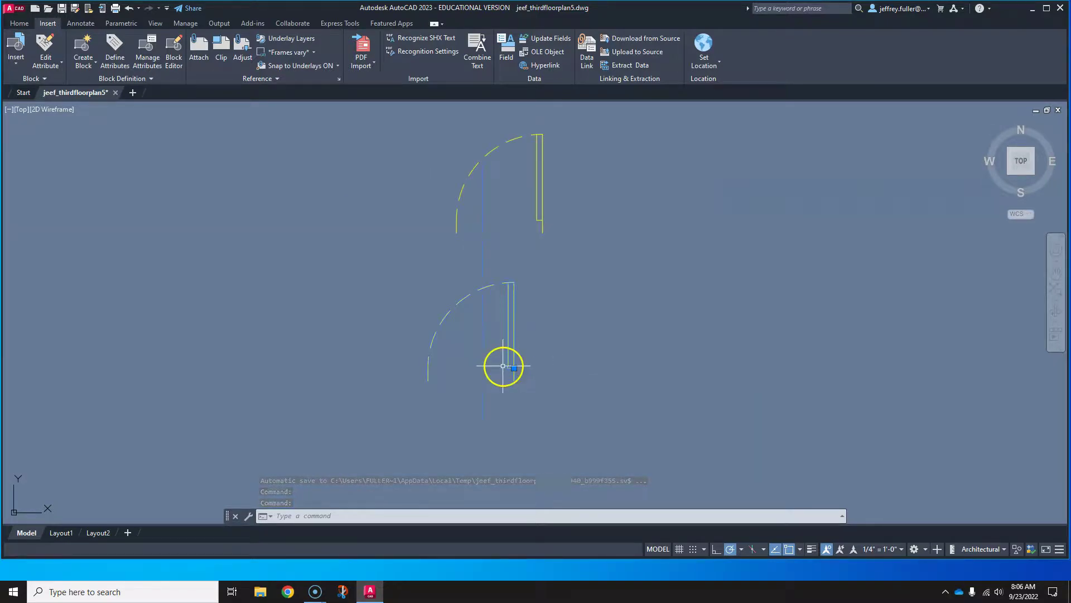
scroll(510, 369, "down", 4)
scroll(518, 378, "up", 3)
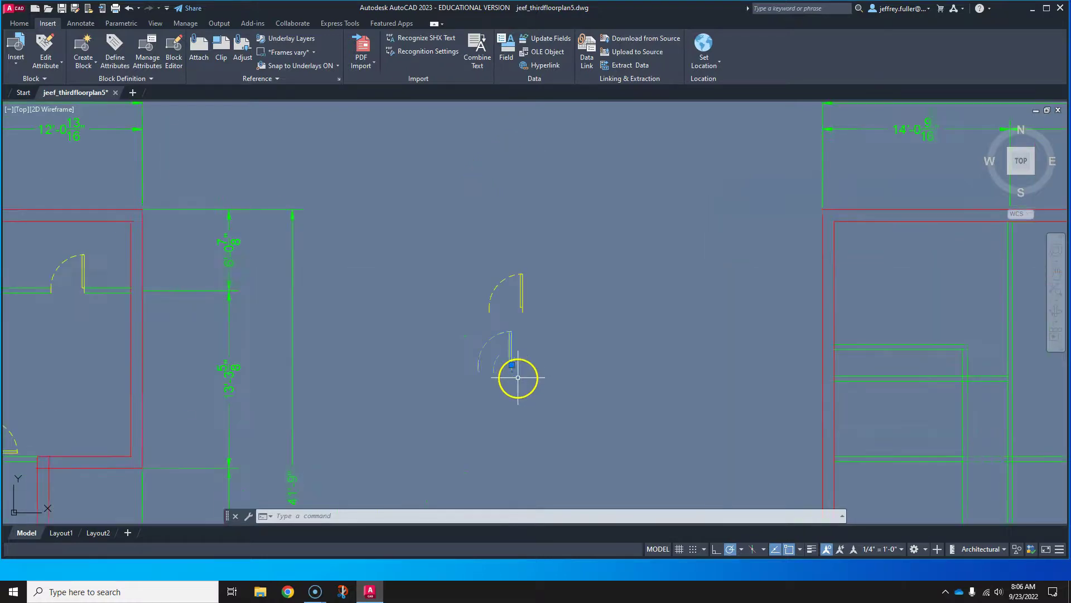
left_click(512, 365)
middle_click_drag(73, 387, 581, 352)
middle_click_drag(408, 385, 524, 323)
left_click(491, 440)
Step: Examine the existing doors and the walls along the corridor for a location for the new door block
scroll(412, 385, "up", 6)
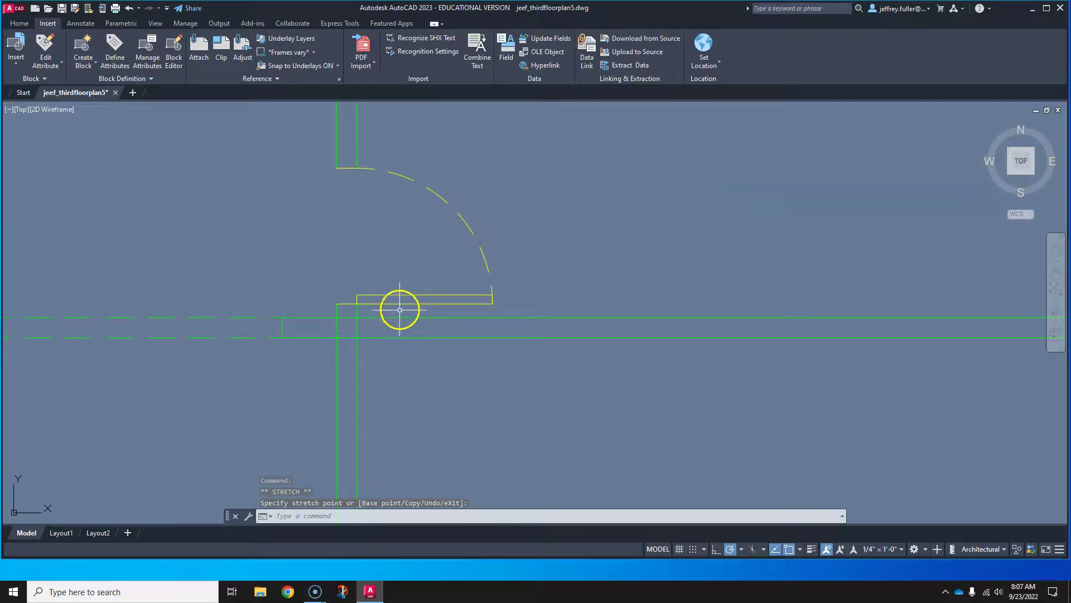
left_click(397, 303)
scroll(397, 303, "down", 2)
middle_click_drag(394, 344, 481, 130)
scroll(386, 312, "down", 2)
mouse_move(390, 339)
middle_mouse_down()
mouse_move(387, 280)
mouse_move(413, 323)
middle_mouse_up()
middle_click_drag(416, 352, 413, 405)
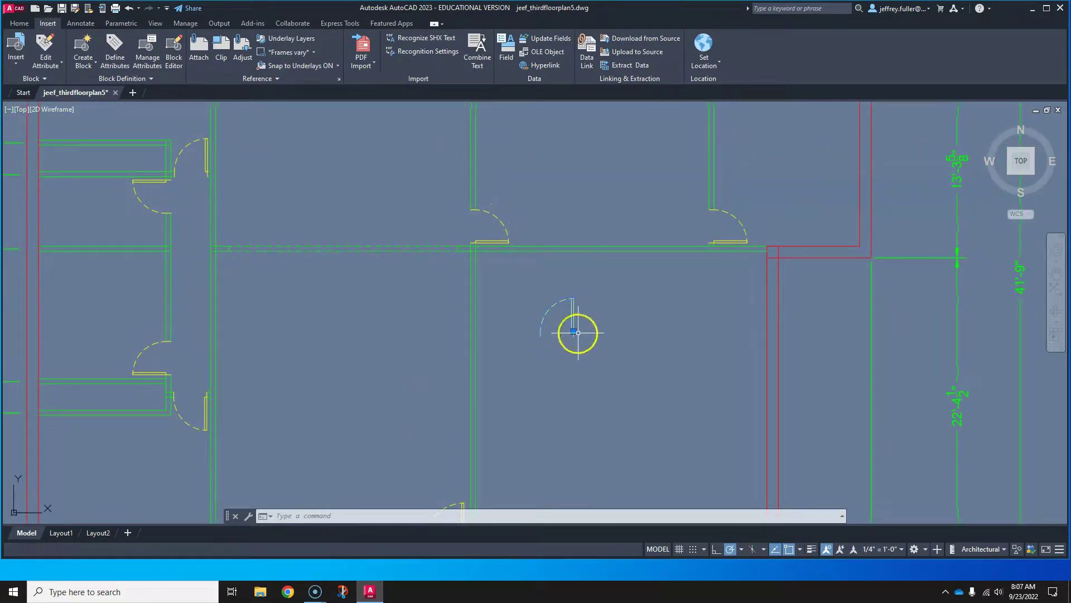
middle_click_drag(289, 359, 323, 366)
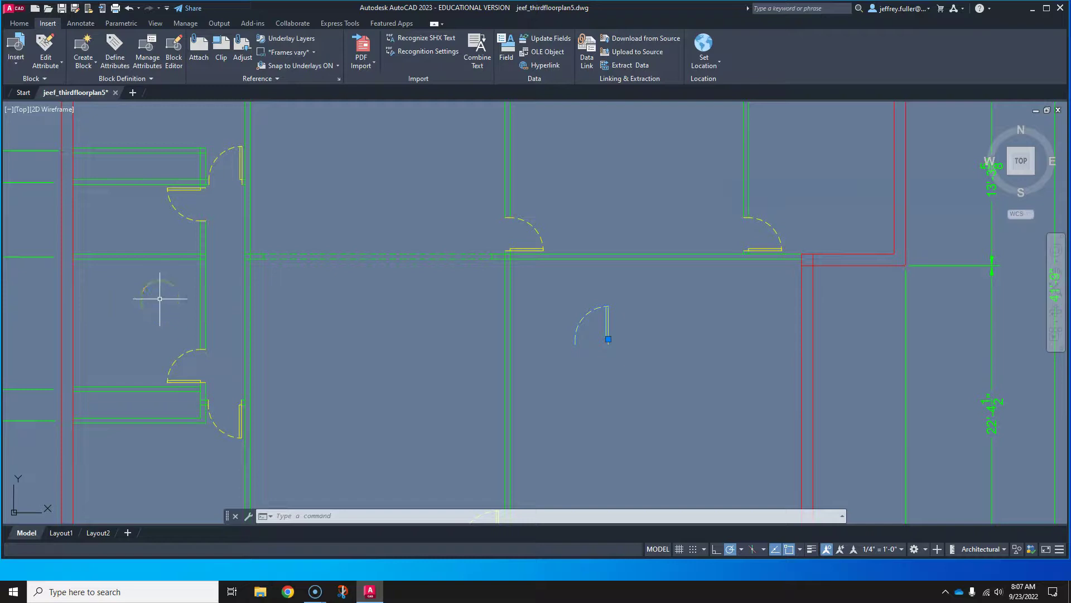
middle_click_drag(162, 297, 199, 318)
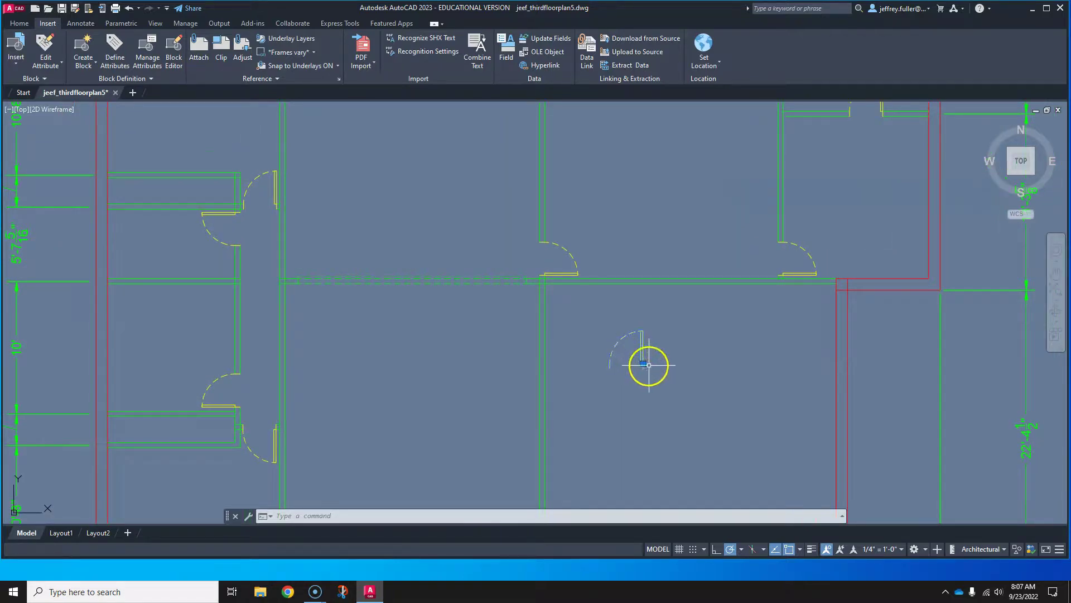
Step: Move the door block by its base-point grip to 3" below the intersection of the corridor's left wall and the horizontal partition's lower line
left_click(642, 363)
middle_click_drag(339, 341, 509, 380)
scroll(416, 341, "up", 6)
middle_click_drag(416, 340, 508, 344)
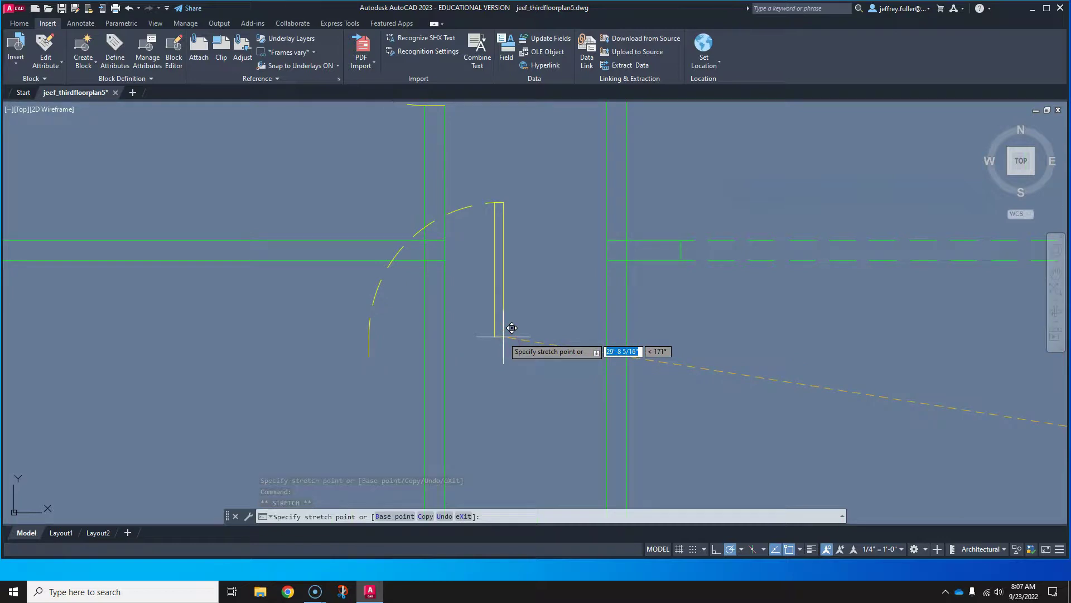
left_click(518, 278)
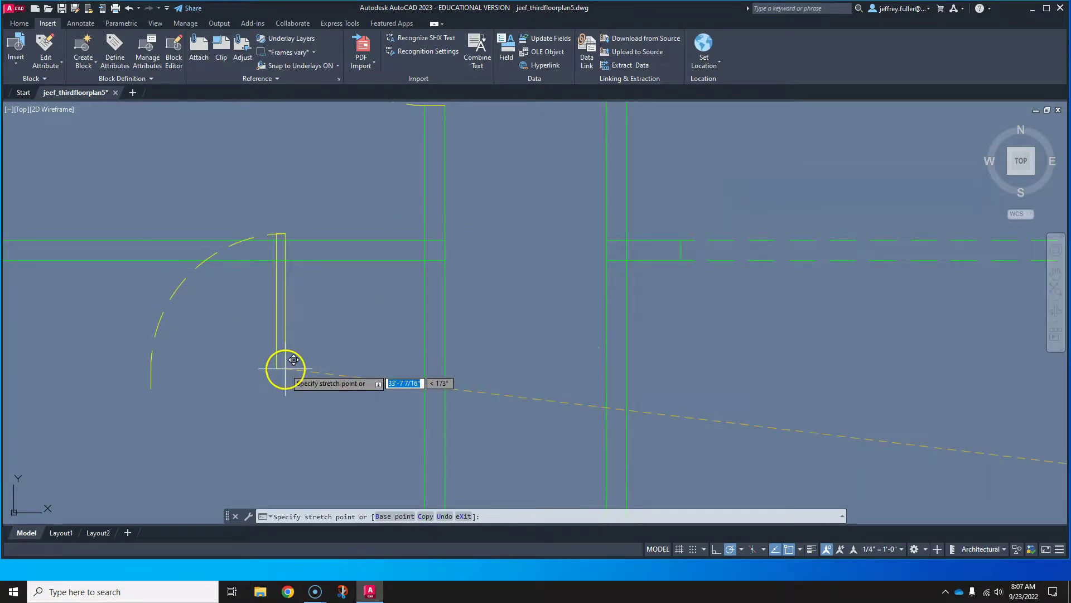
scroll(395, 297, "up", 2)
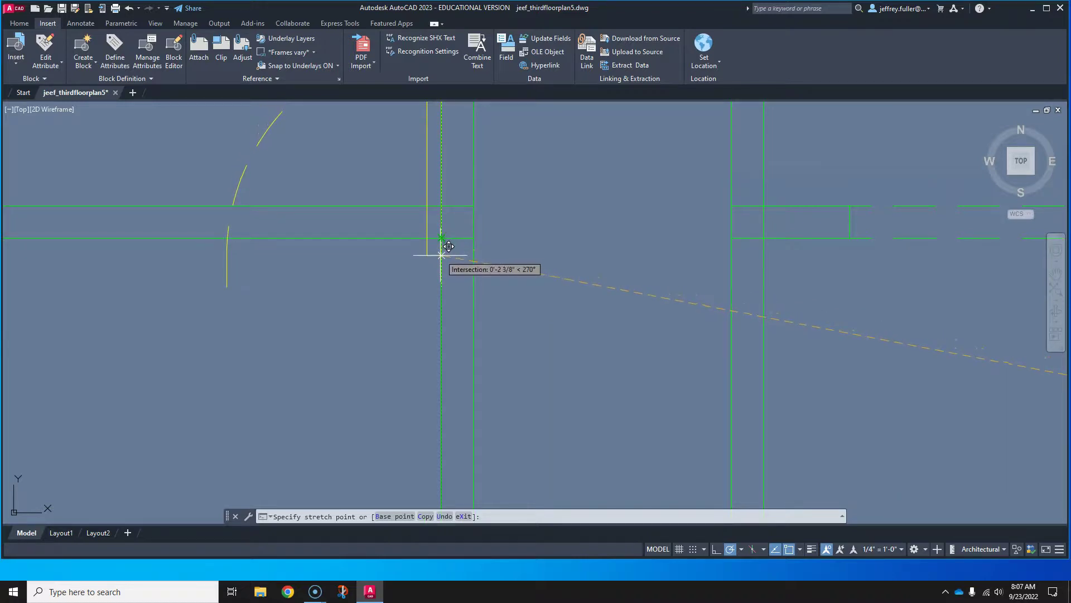
mouse_move(442, 255)
left_mouse_down()
mouse_move(442, 270)
mouse_move(442, 246)
mouse_move(441, 272)
mouse_move(441, 260)
left_mouse_up()
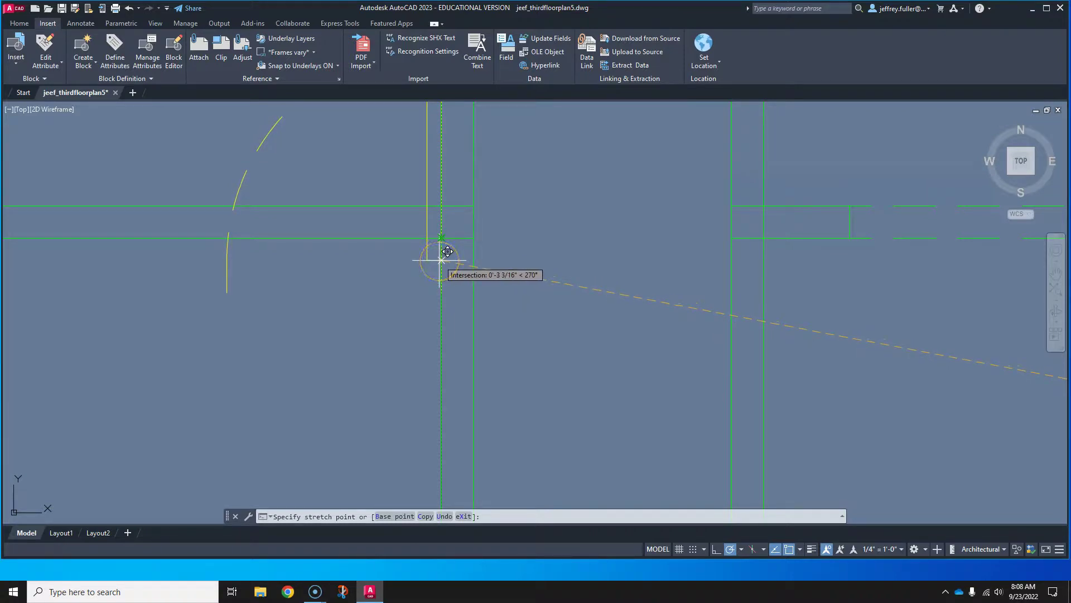
type("3")
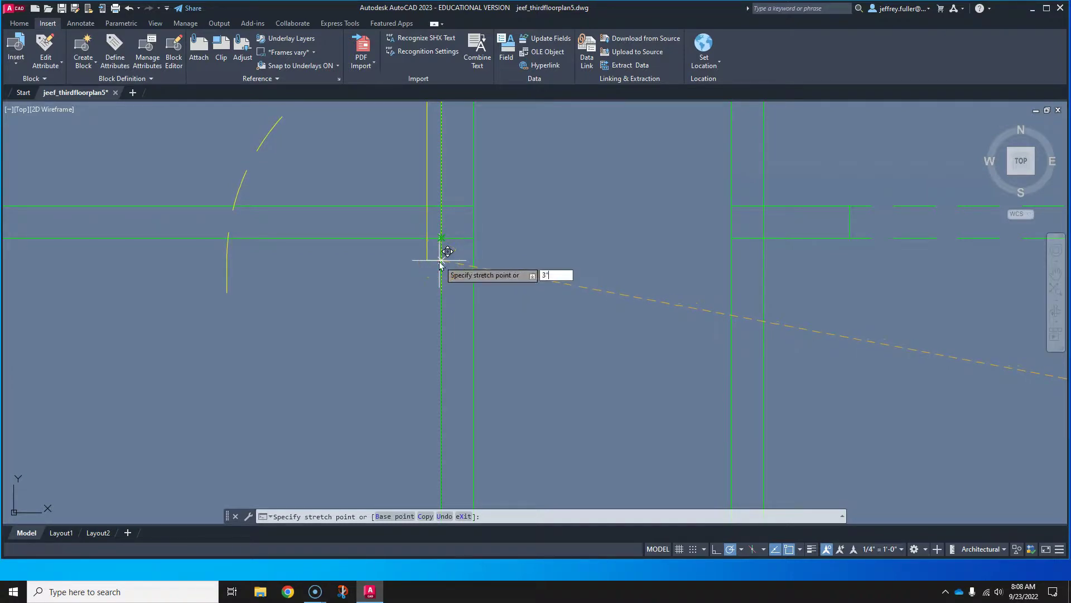
type("\"")
key("Return")
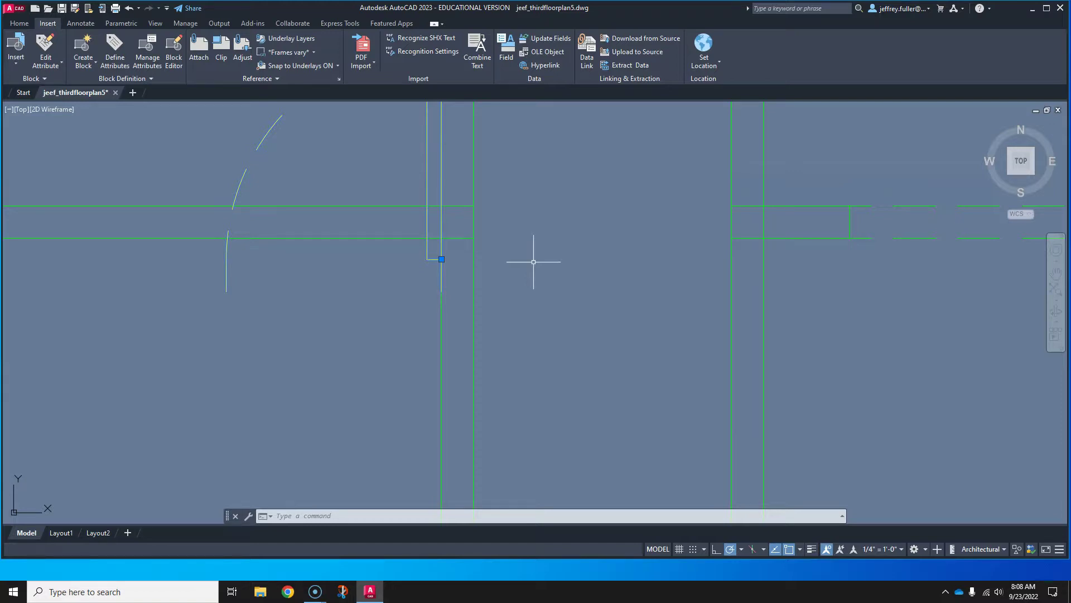
Step: Rotate the door block 90 degrees counterclockwise about its base point so the leaf is perpendicular to the corridor wall
left_click(15, 24)
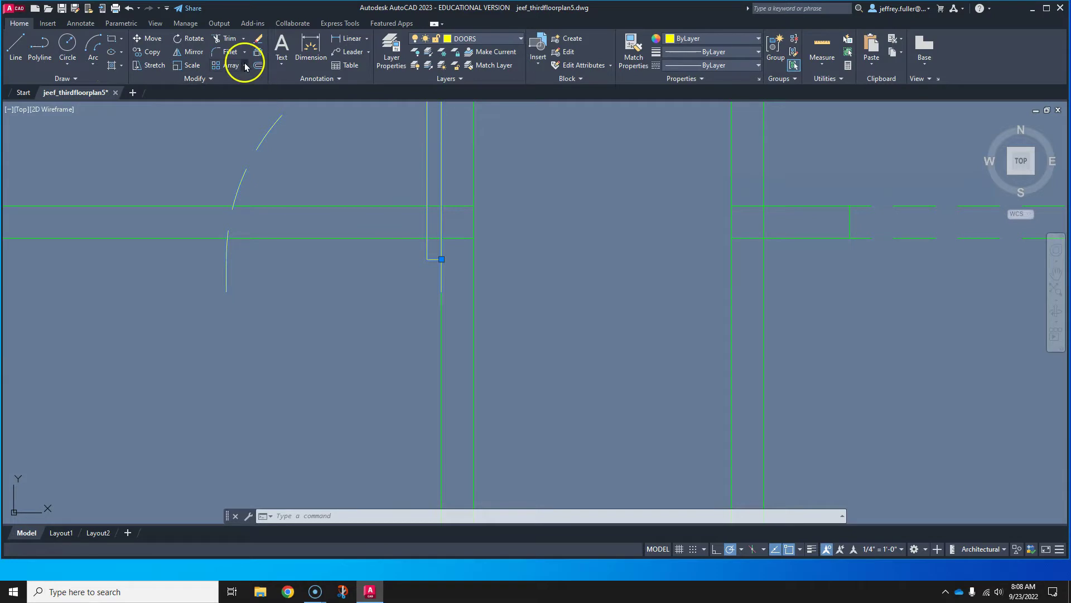
left_click(193, 40)
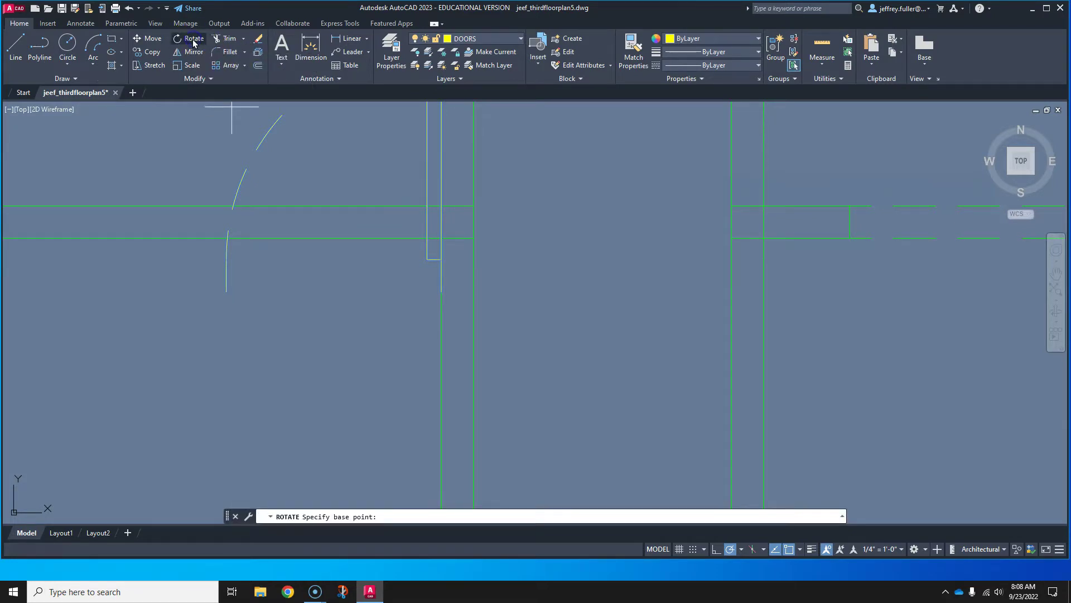
left_click(452, 254)
left_click(531, 247)
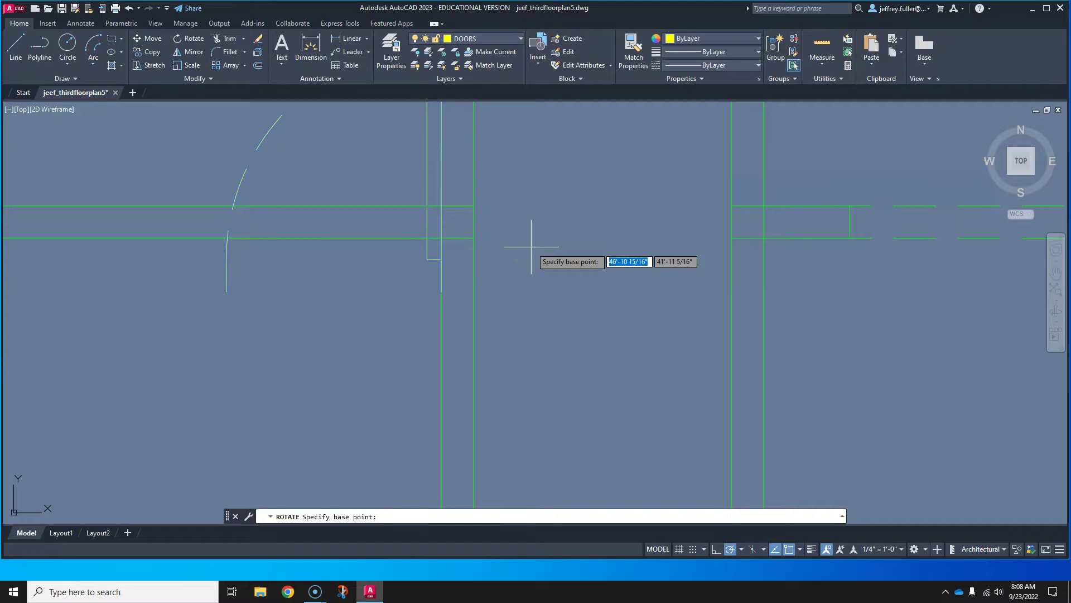
left_click(521, 244)
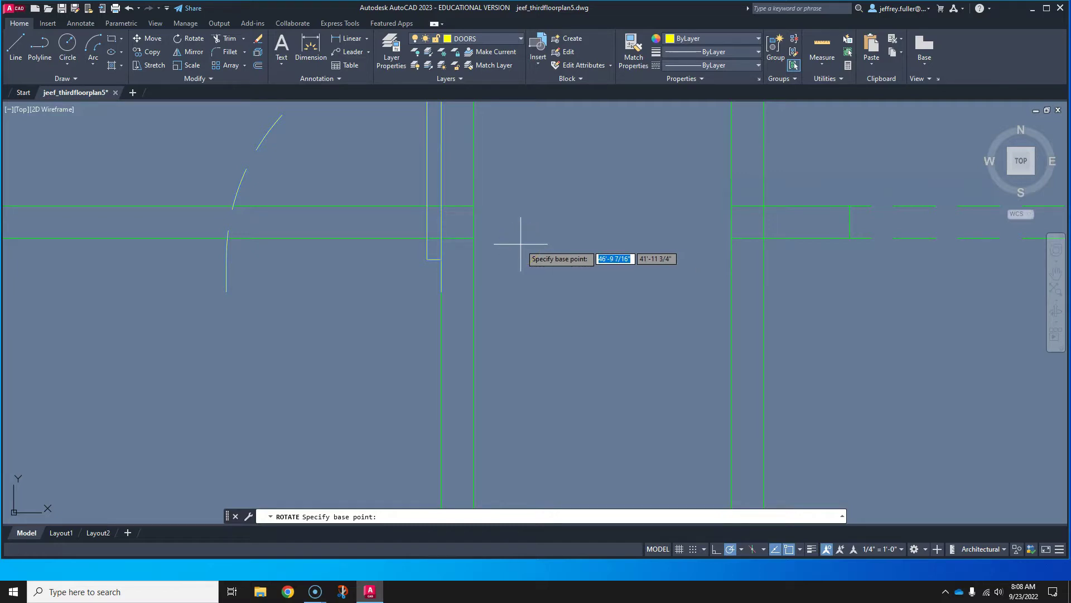
left_click(442, 259)
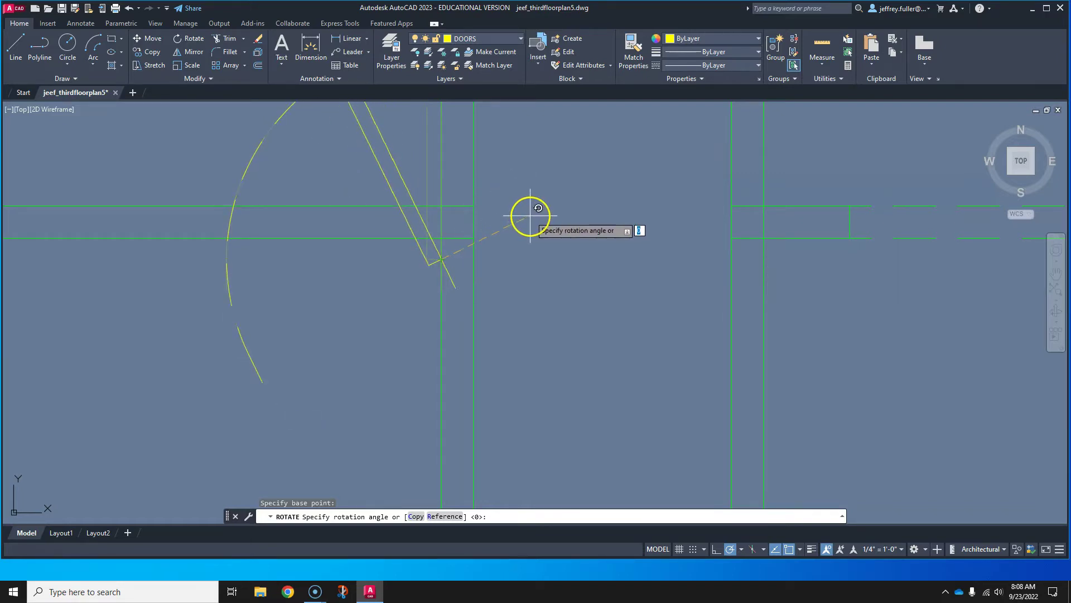
left_click(442, 175)
Step: Trim both lines of the corridor wall across the new door's opening
middle_click_drag(622, 267, 604, 234)
scroll(602, 233, "down", 2)
middle_click_drag(589, 294, 529, 253)
middle_click_drag(532, 311, 532, 207)
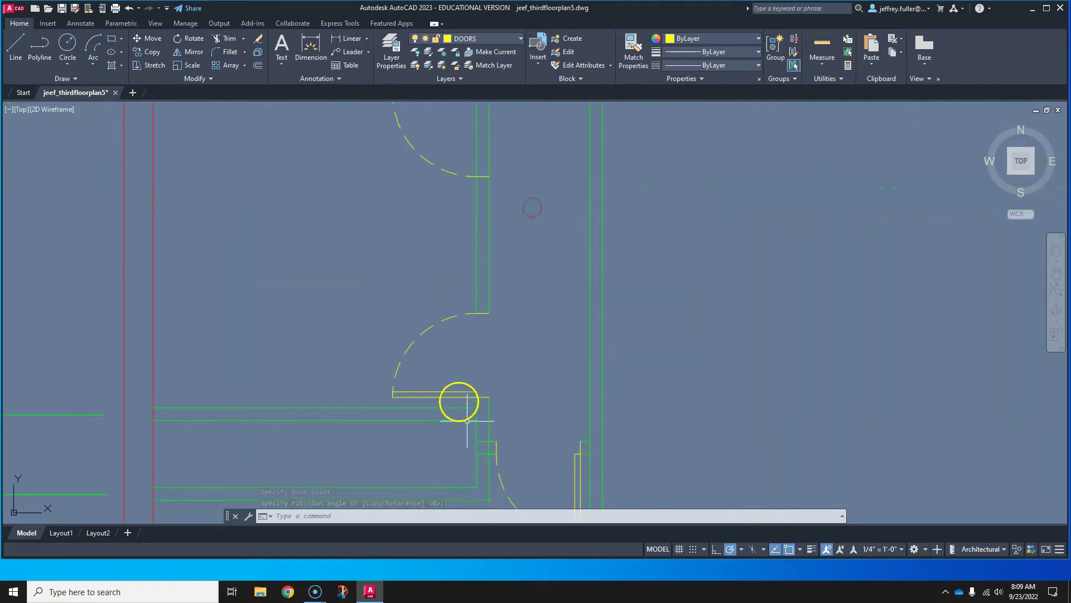
middle_click_drag(540, 316, 543, 421)
middle_click_drag(528, 273, 490, 372)
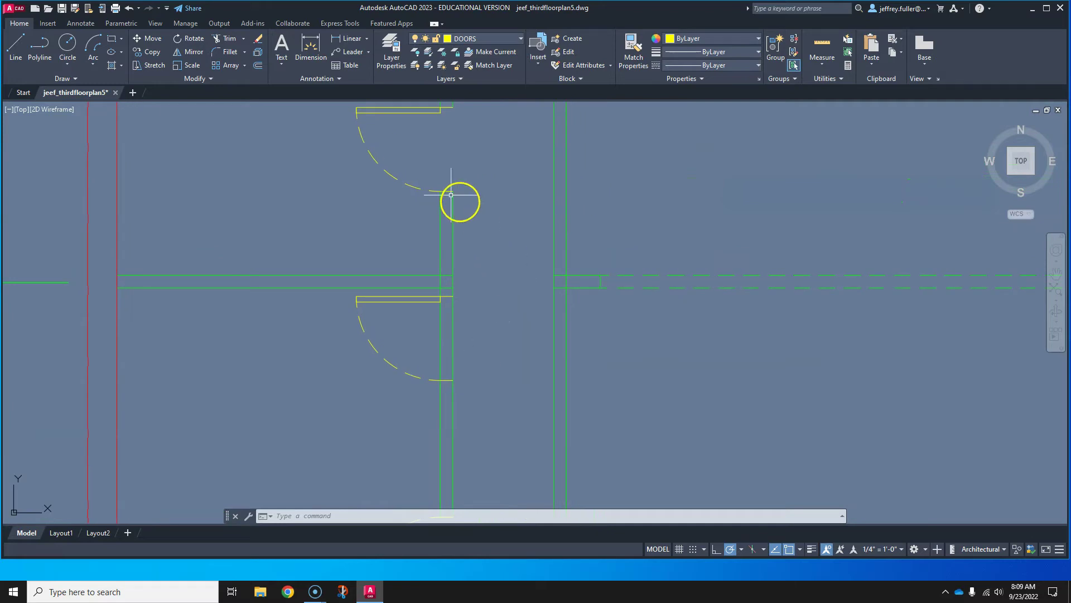
left_click(221, 38)
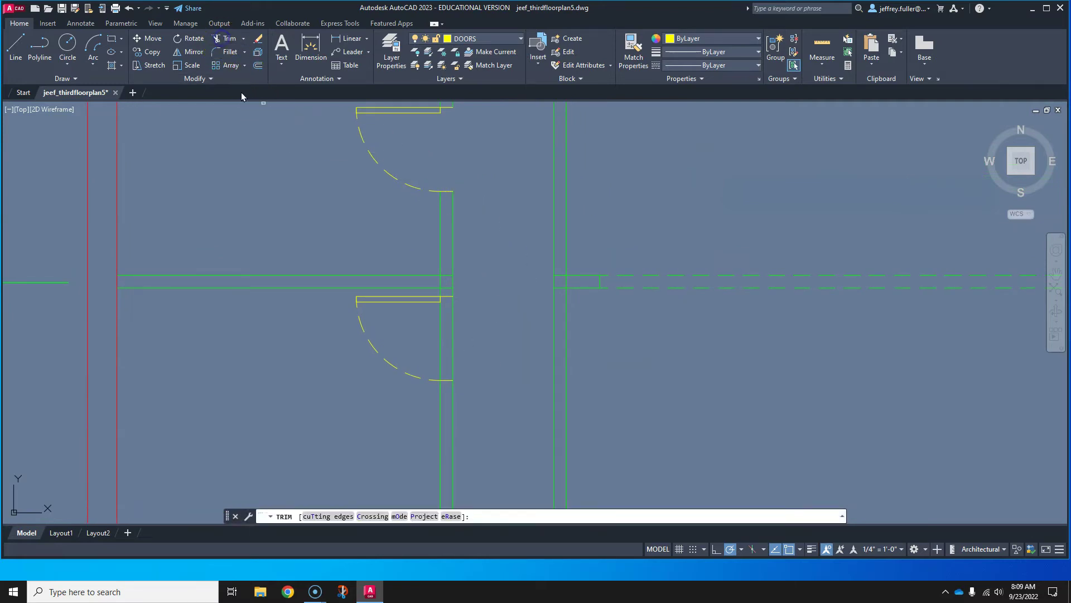
left_click_drag(407, 339, 476, 340)
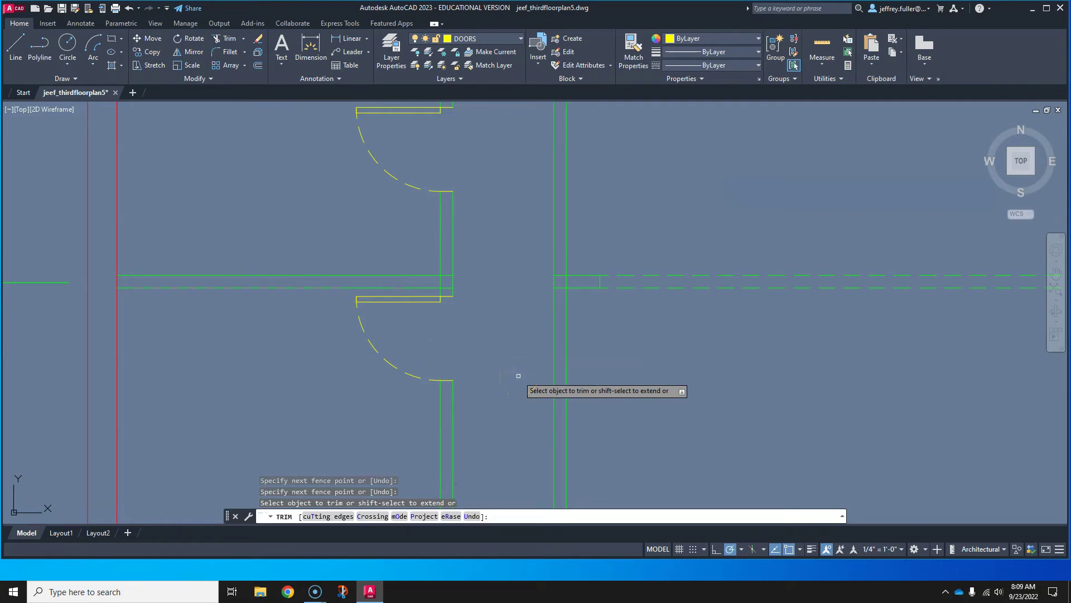
scroll(519, 376, "down", 2)
middle_click_drag(519, 376, 459, 312)
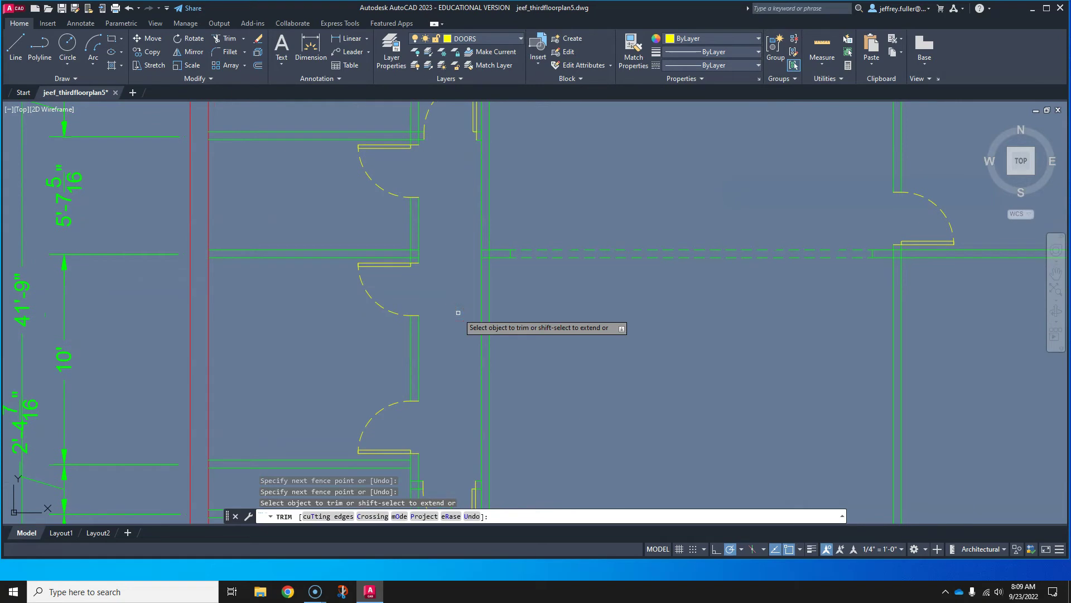
middle_click_drag(455, 324, 421, 373)
scroll(507, 401, "down", 2)
middle_click_drag(514, 402, 427, 371)
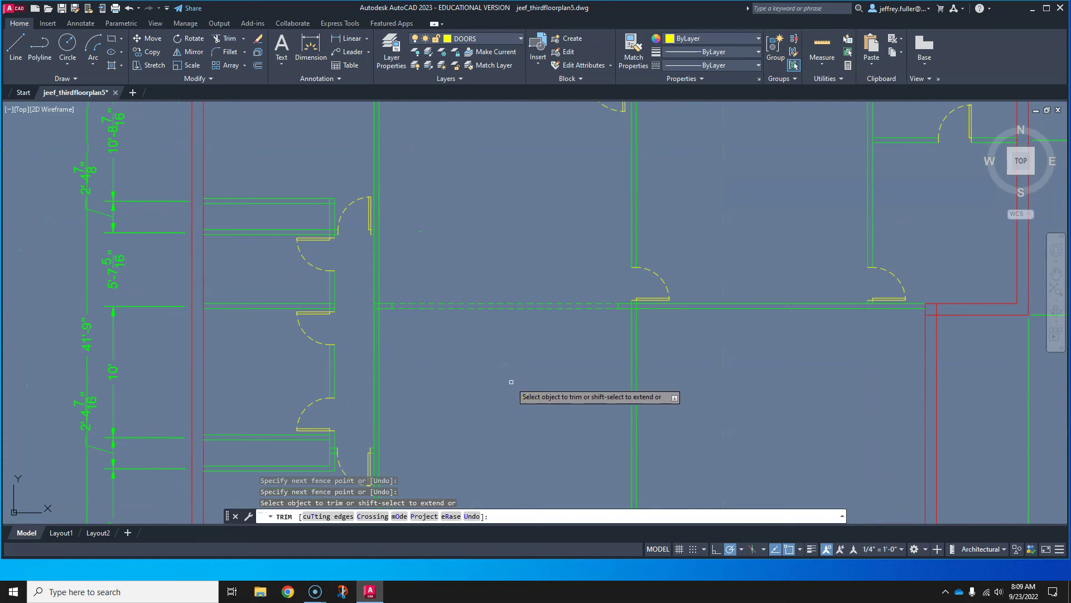
middle_click_drag(510, 377, 478, 364)
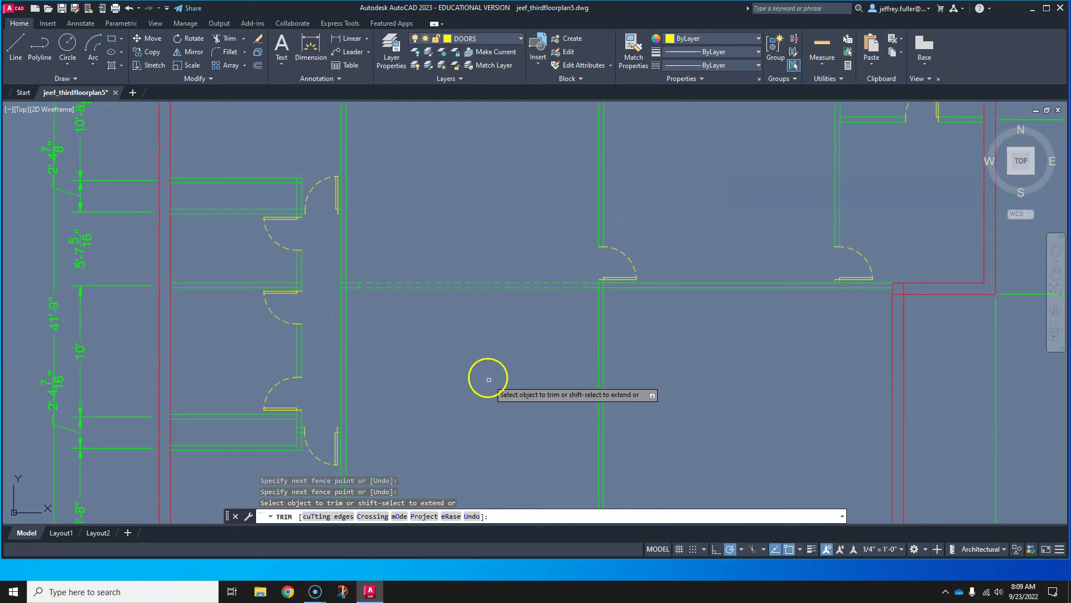